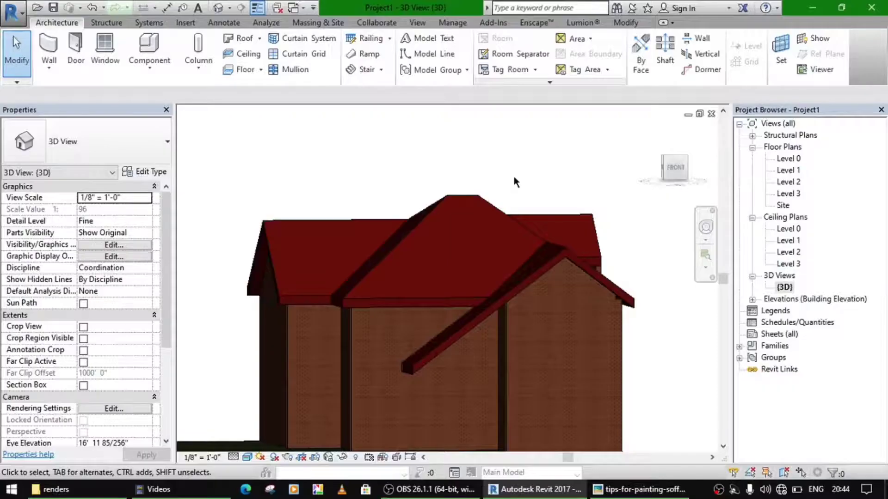
- Orbit and zoom around the red-roofed brick house, ending at a low near-frontal view
{"action": "middle_click_drag", "start_coordinate": [512, 173], "coordinate": [568, 198], "text": "shift"}
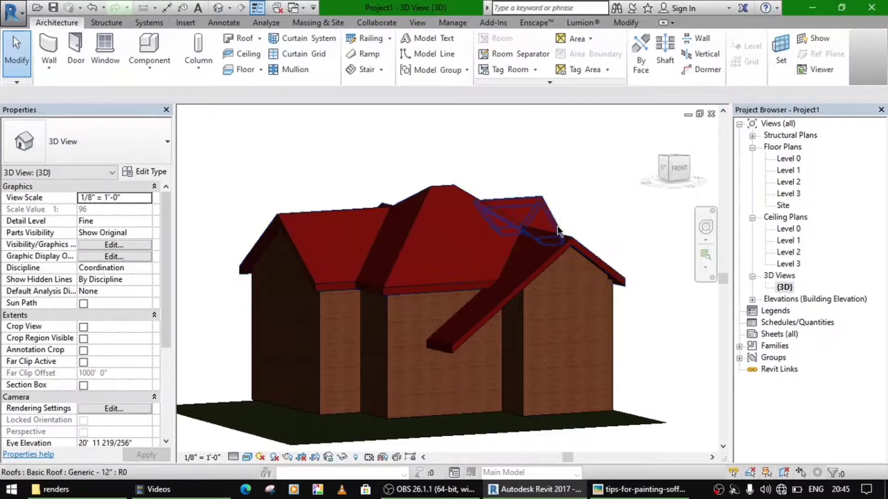
{"action": "scroll", "coordinate": [557, 226], "scroll_direction": "up", "scroll_amount": 2}
{"action": "scroll", "coordinate": [581, 202], "scroll_direction": "down", "scroll_amount": 4}
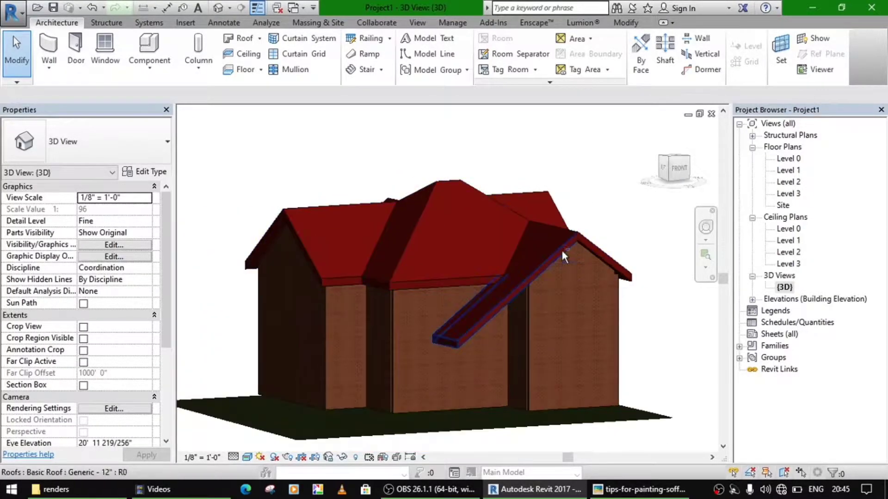
{"action": "middle_click_drag", "start_coordinate": [561, 249], "coordinate": [569, 271], "text": "shift"}
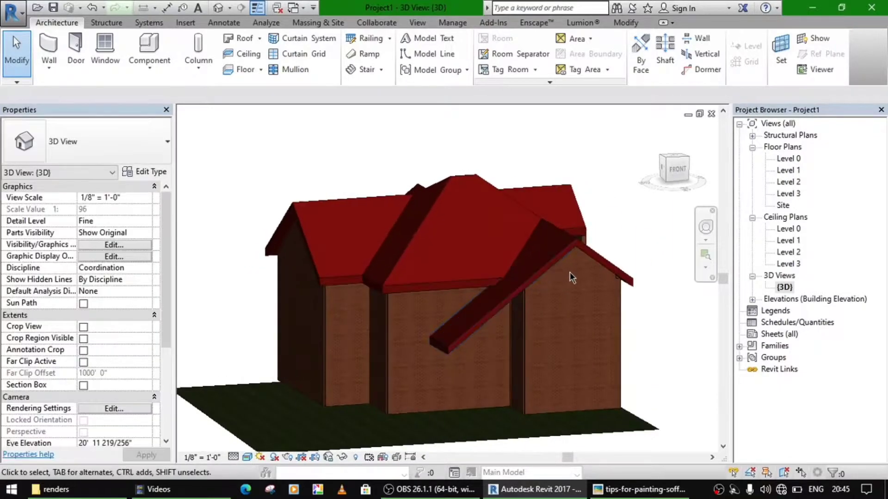
{"action": "scroll", "coordinate": [495, 326], "scroll_direction": "up", "scroll_amount": 3}
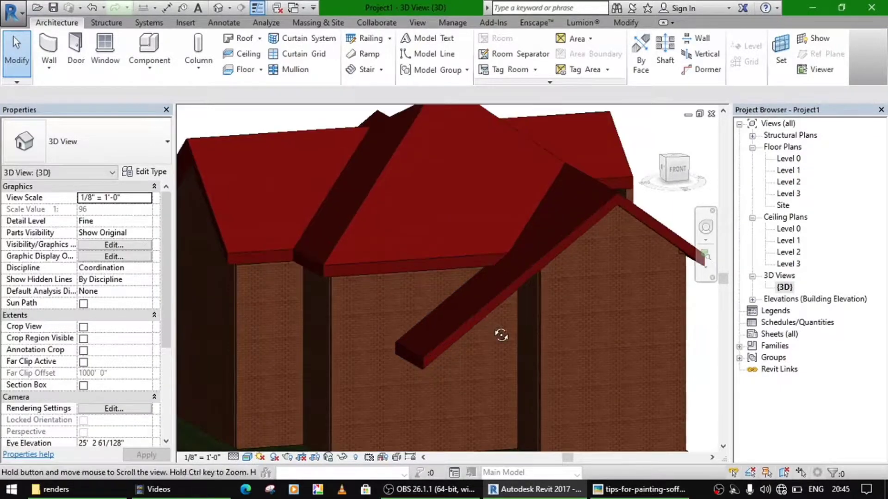
{"action": "middle_click_drag", "start_coordinate": [499, 332], "coordinate": [532, 397], "text": "shift"}
- Bring up the Picasa photo labelling fascia and soffit and zoom it in and out
{"action": "left_click", "coordinate": [643, 489]}
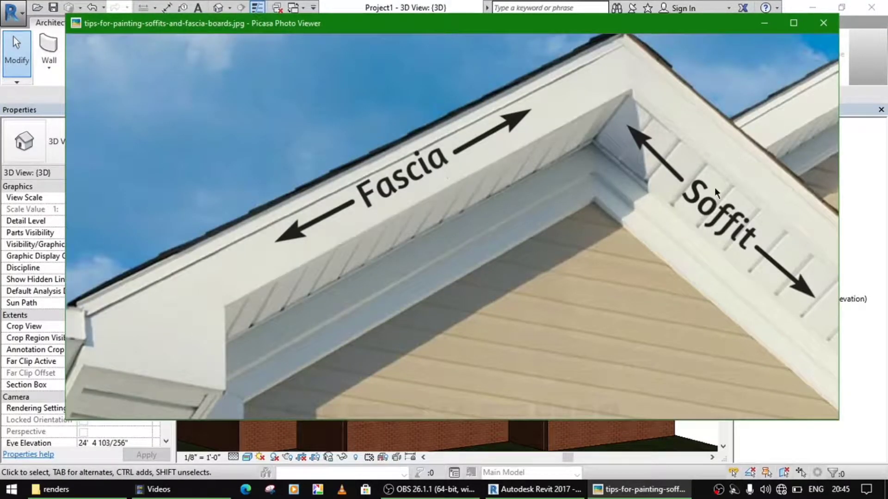
{"action": "scroll", "coordinate": [387, 180], "scroll_direction": "up", "scroll_amount": 3}
{"action": "scroll", "coordinate": [511, 210], "scroll_direction": "down", "scroll_amount": 3}
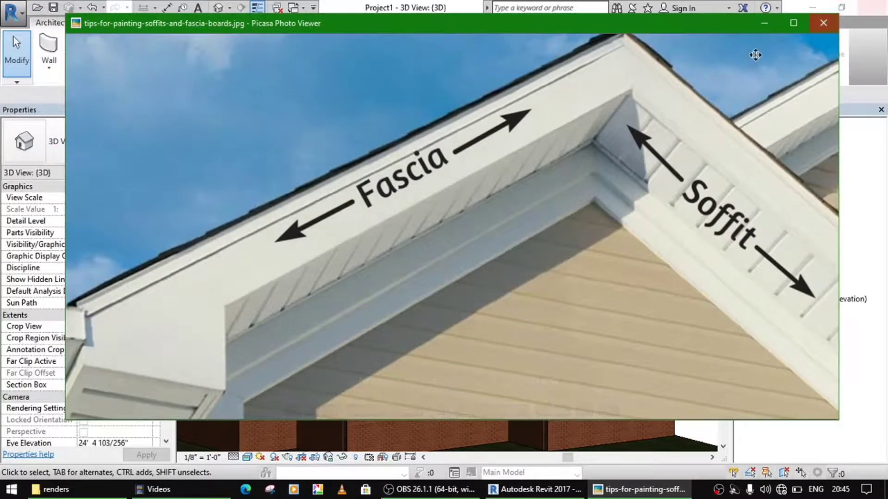
- Minimize the reference photo and frame the whole house in the 3D view
{"action": "left_click", "coordinate": [764, 23]}
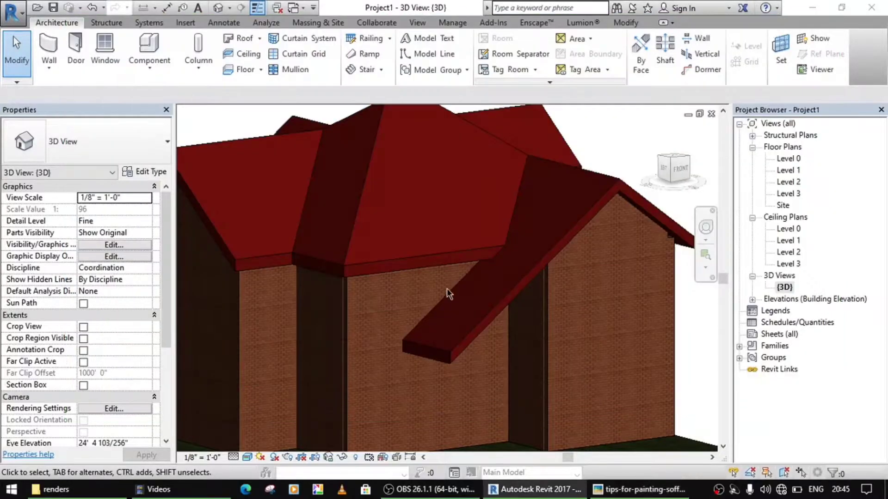
{"action": "scroll", "coordinate": [428, 266], "scroll_direction": "down", "scroll_amount": 2}
{"action": "middle_click_drag", "start_coordinate": [417, 302], "coordinate": [285, 173]}
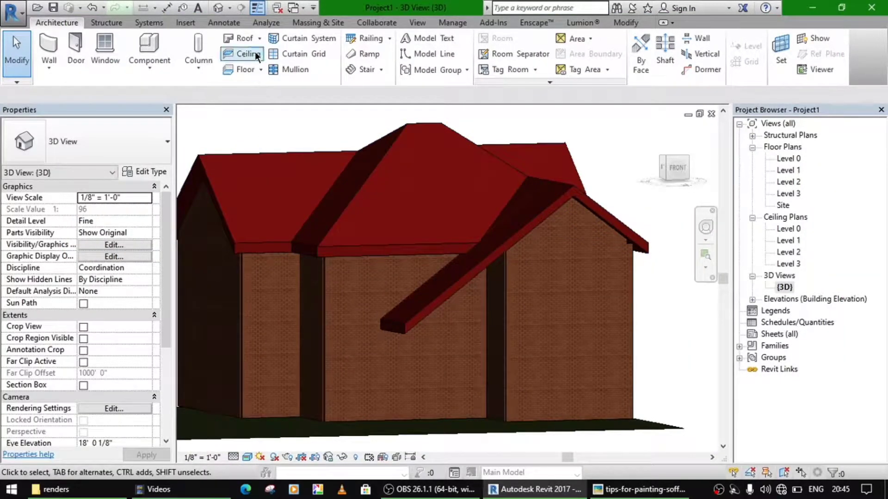
- Start Roof: Fascia and add a fascia along the front wing's sloped gable edge
{"action": "left_click", "coordinate": [259, 39]}
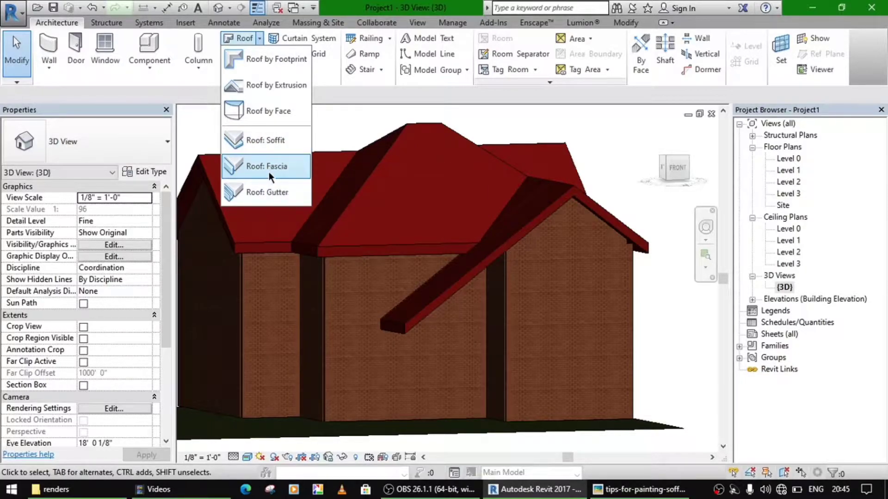
{"action": "left_click", "coordinate": [269, 168]}
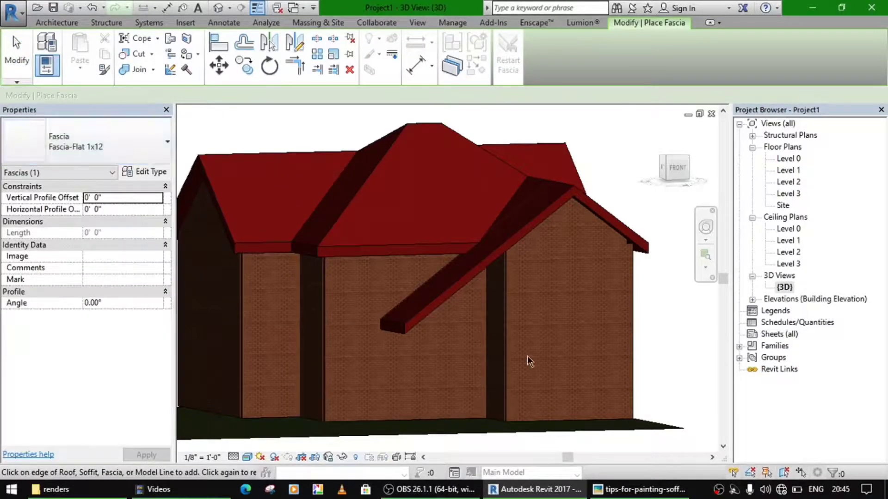
{"action": "scroll", "coordinate": [475, 272], "scroll_direction": "up", "scroll_amount": 2}
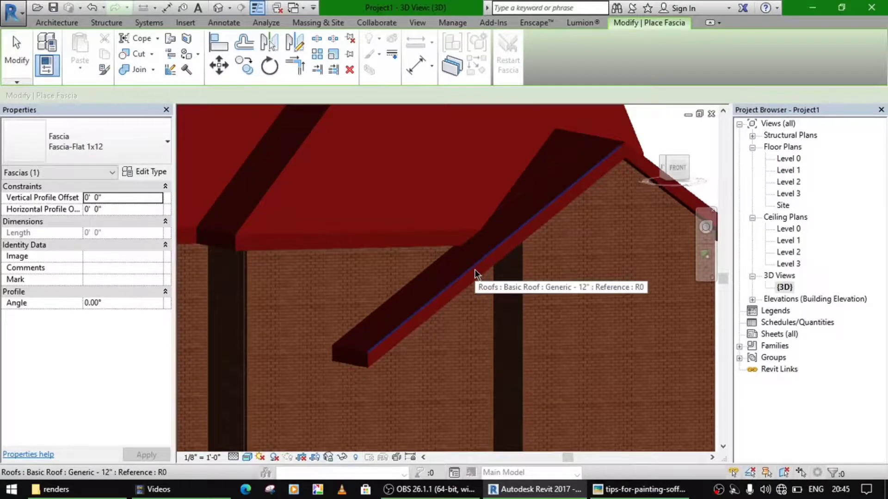
{"action": "left_click", "coordinate": [397, 327]}
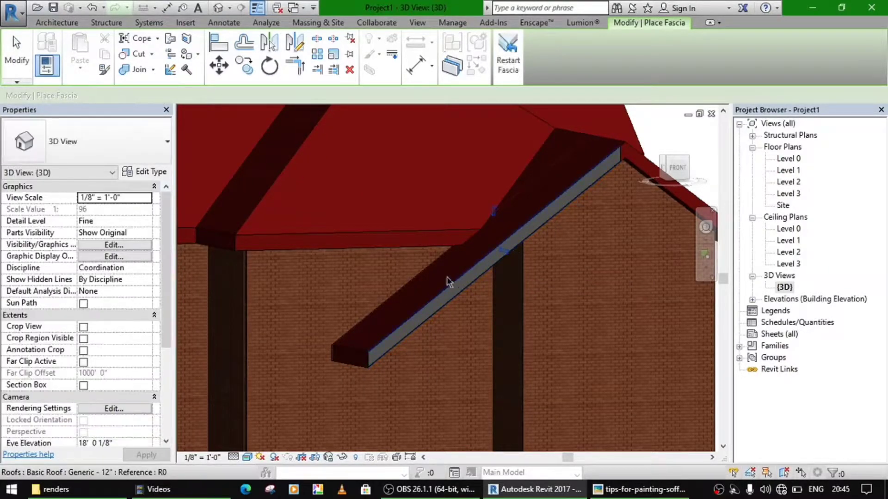
- Add a fascia along the lower left eave, check it from above, and finish placement
{"action": "middle_click_drag", "start_coordinate": [524, 278], "coordinate": [506, 339], "text": "shift"}
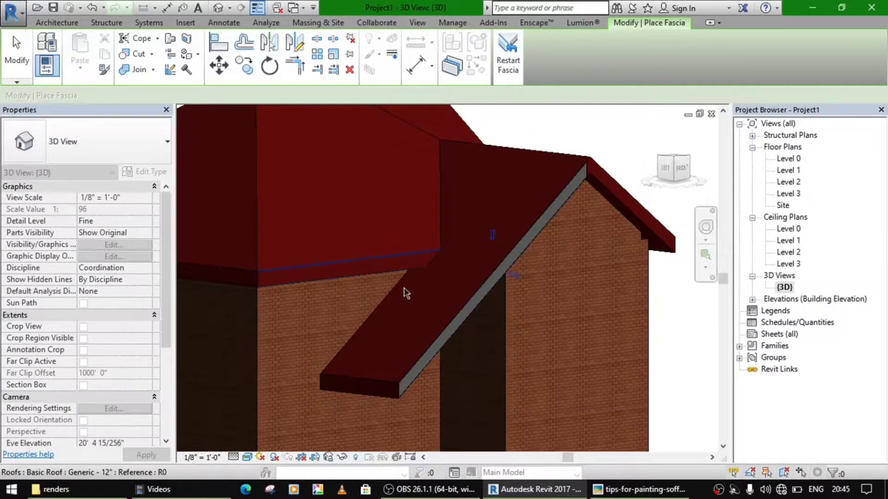
{"action": "left_click", "coordinate": [359, 278]}
{"action": "middle_click_drag", "start_coordinate": [358, 278], "coordinate": [457, 200], "text": "shift"}
{"action": "middle_click_drag", "start_coordinate": [545, 210], "coordinate": [365, 364], "text": "shift"}
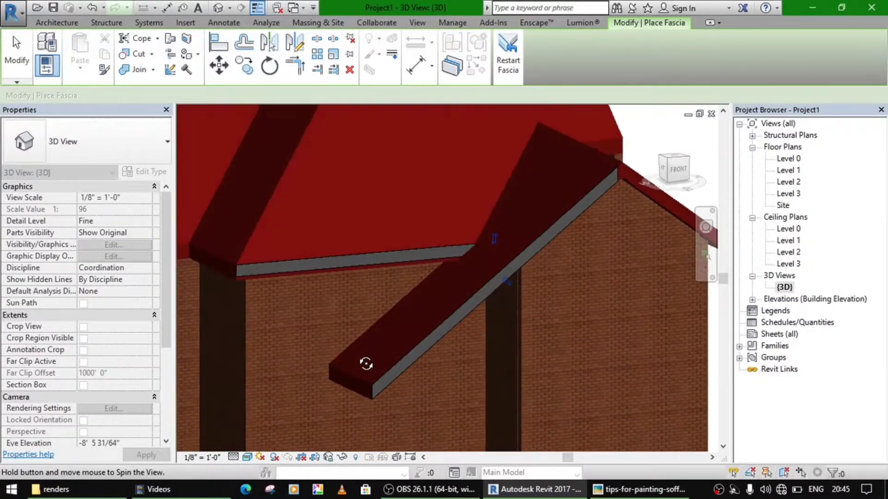
{"action": "middle_click_drag", "start_coordinate": [341, 311], "coordinate": [483, 318], "text": "shift"}
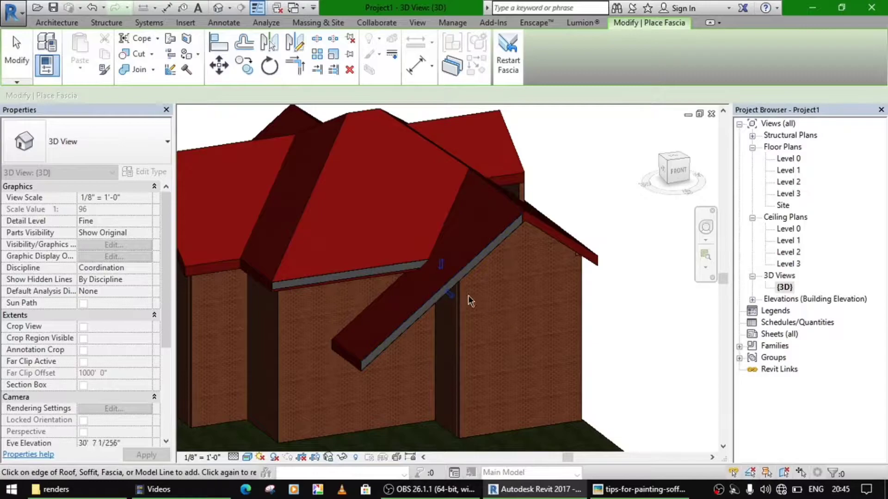
{"action": "key", "text": "Escape"}
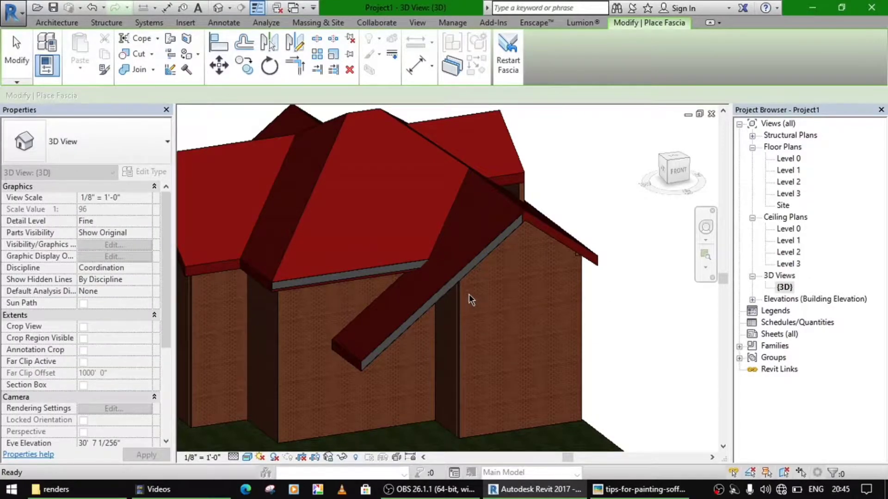
{"action": "key", "text": "Escape"}
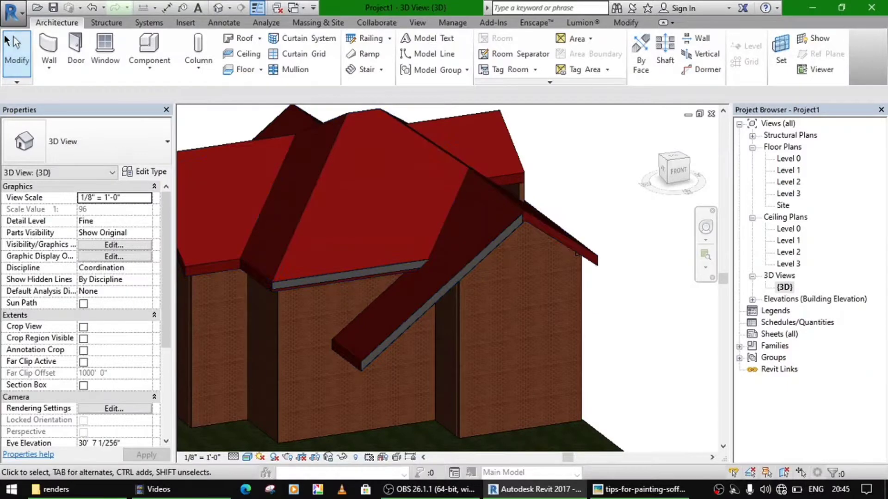
- Start a new family and browse to RVT 2017 > Family Templates > English_I
{"action": "left_click", "coordinate": [12, 13]}
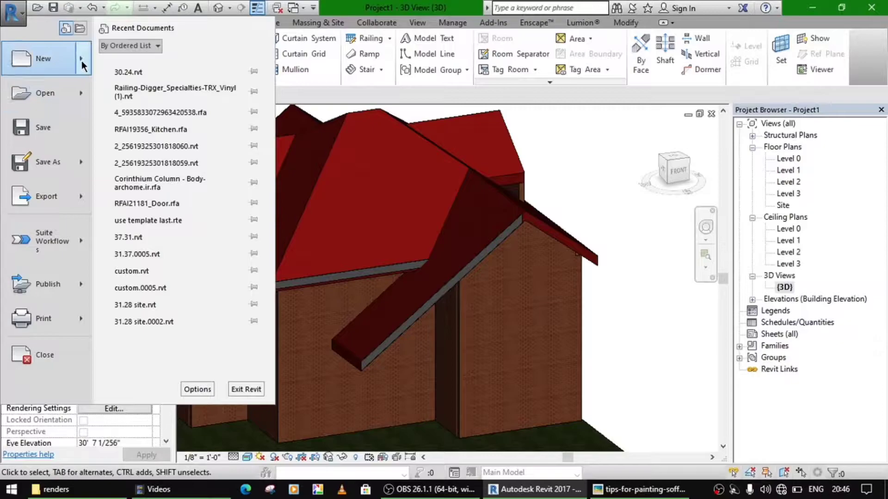
{"action": "mouse_move", "coordinate": [81, 60]}
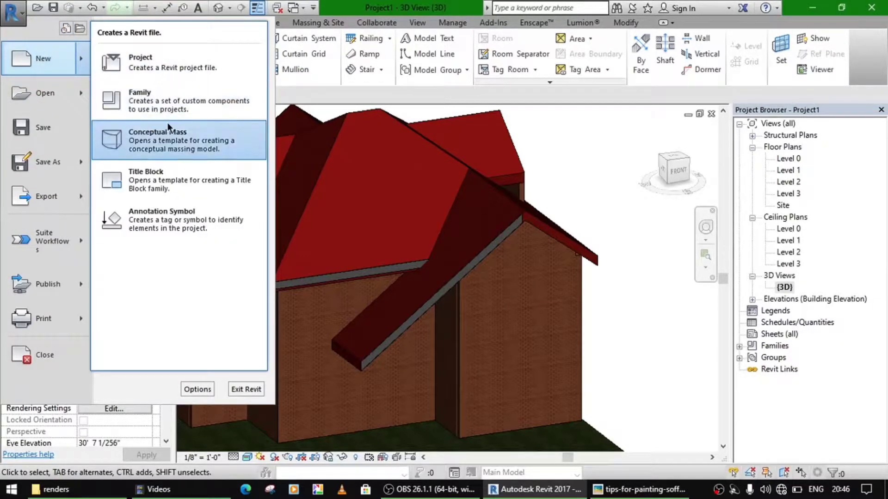
{"action": "key", "text": "Escape"}
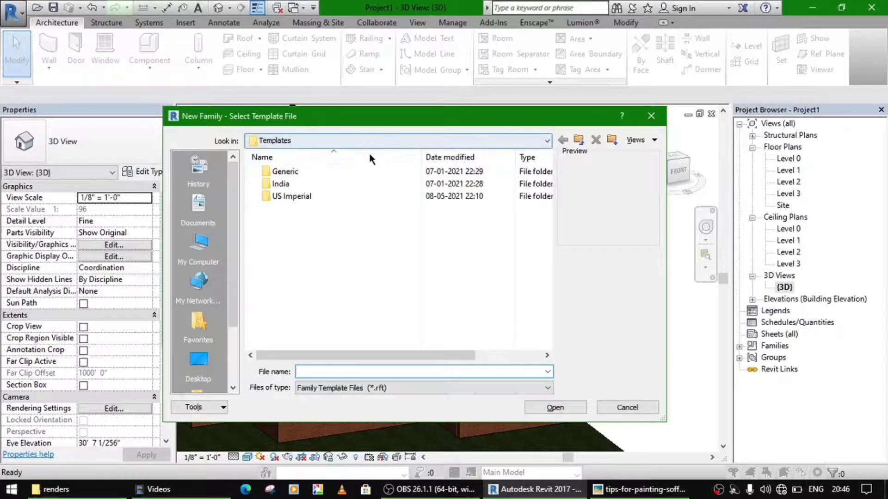
{"action": "left_click", "coordinate": [507, 141]}
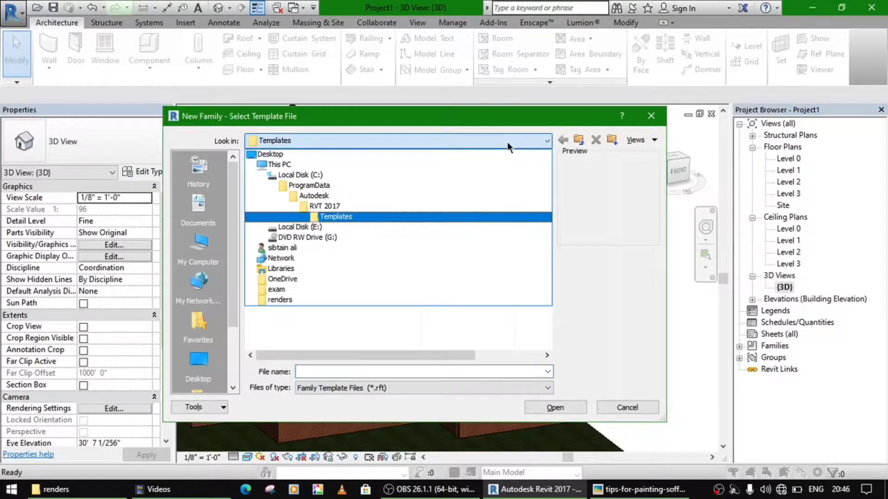
{"action": "left_click", "coordinate": [393, 197]}
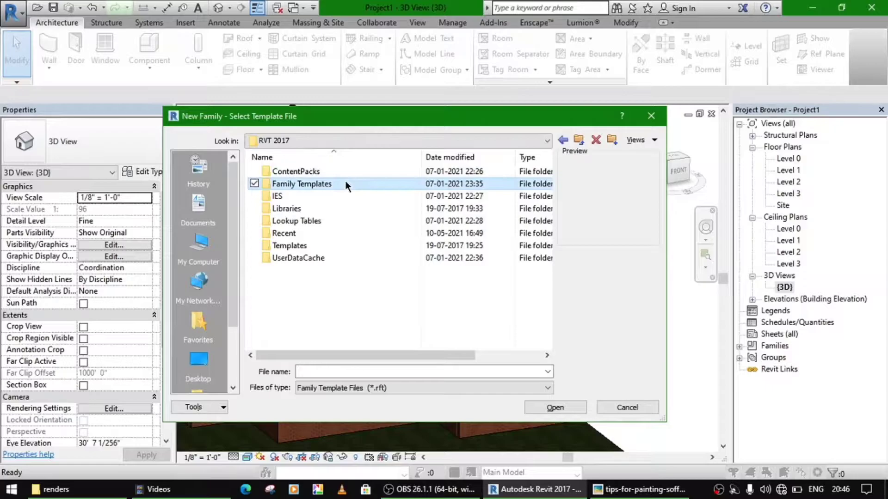
{"action": "double_click", "coordinate": [345, 180]}
{"action": "double_click", "coordinate": [279, 209]}
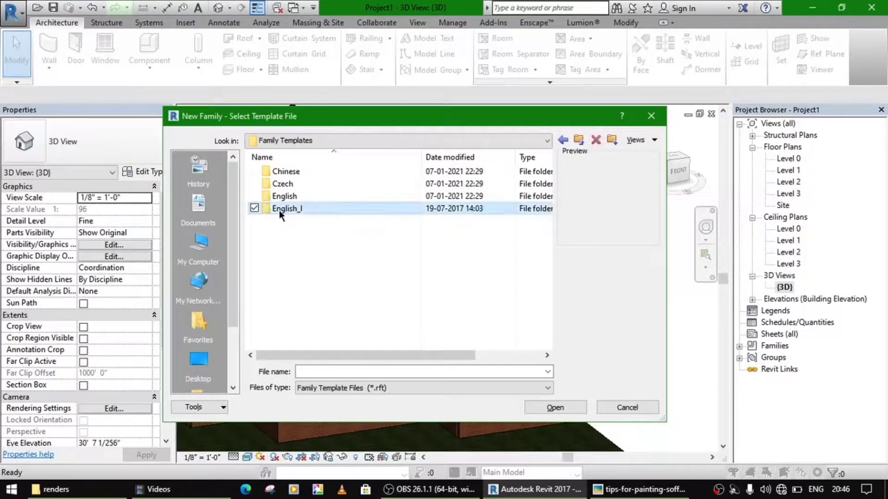
- Select the Profile.rft template and open it as a new family
{"action": "scroll", "coordinate": [305, 284], "scroll_direction": "down", "scroll_amount": 4}
{"action": "scroll", "coordinate": [303, 284], "scroll_direction": "down", "scroll_amount": 8}
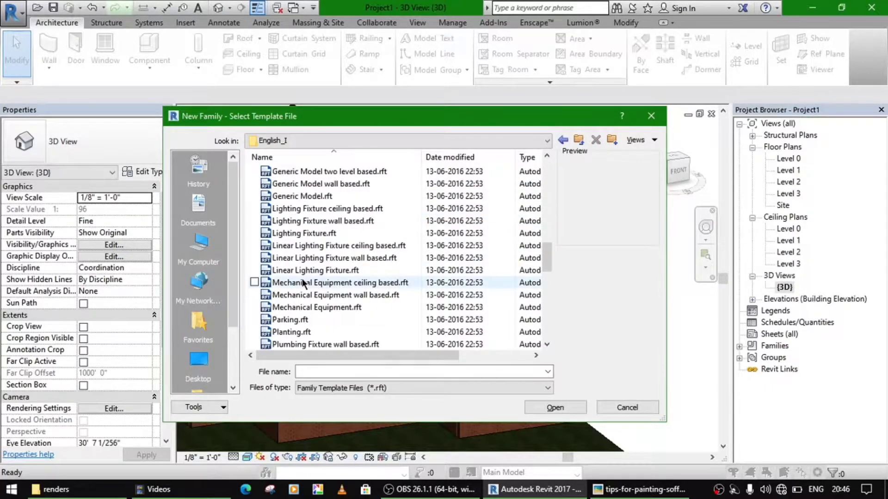
{"action": "left_click", "coordinate": [303, 282]}
{"action": "scroll", "coordinate": [301, 273], "scroll_direction": "down", "scroll_amount": 9}
{"action": "scroll", "coordinate": [296, 232], "scroll_direction": "up", "scroll_amount": 4}
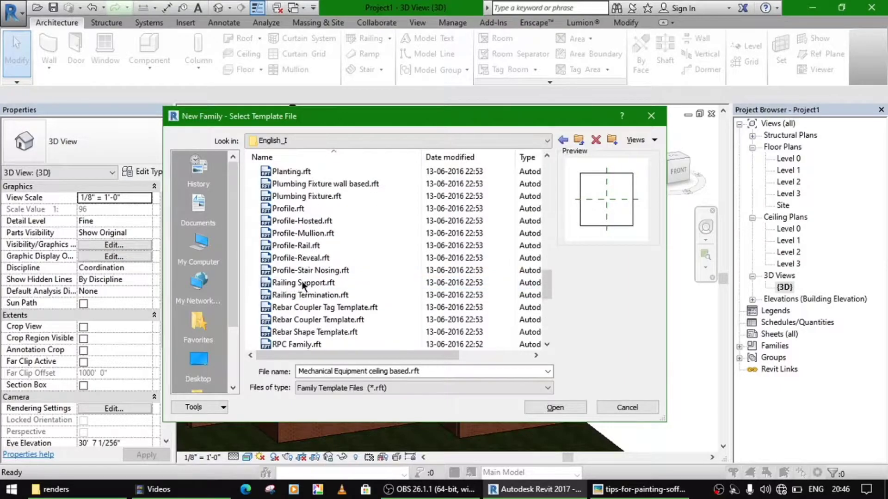
{"action": "left_click", "coordinate": [296, 210]}
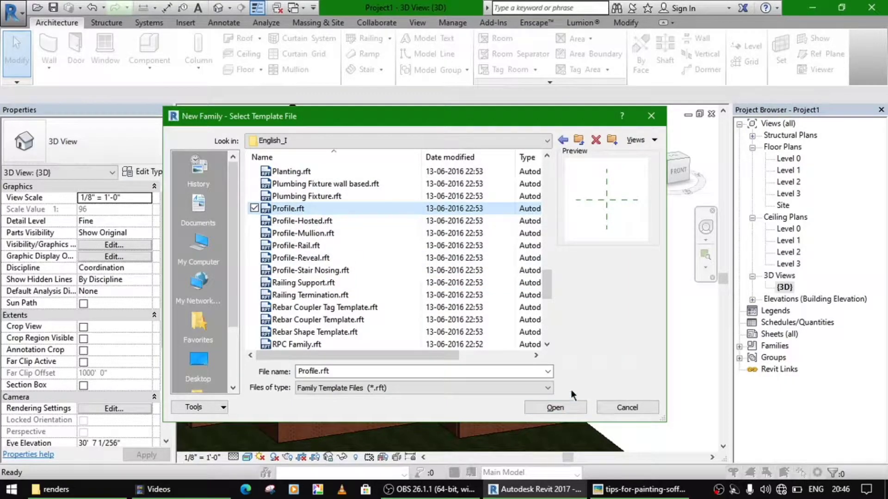
{"action": "left_click", "coordinate": [564, 406]}
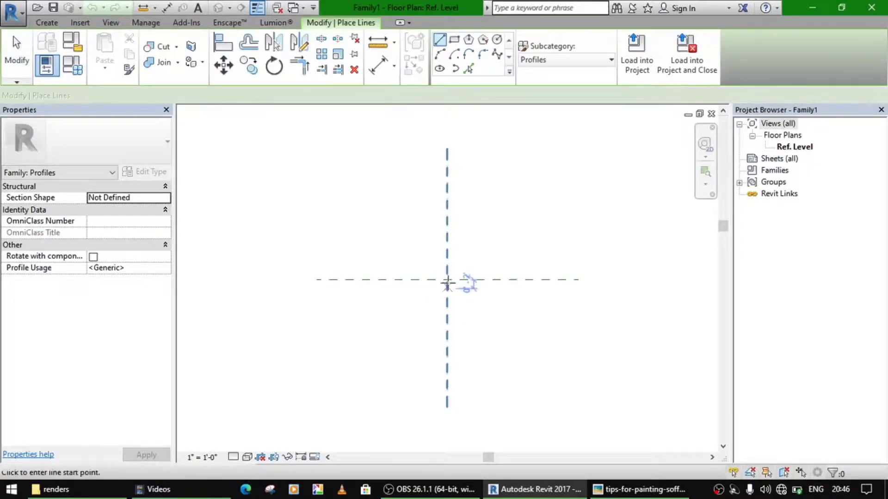
- Draw a 2'-6" × 0'-3" rectangle starting at the reference-plane intersection
{"action": "left_click", "coordinate": [454, 42]}
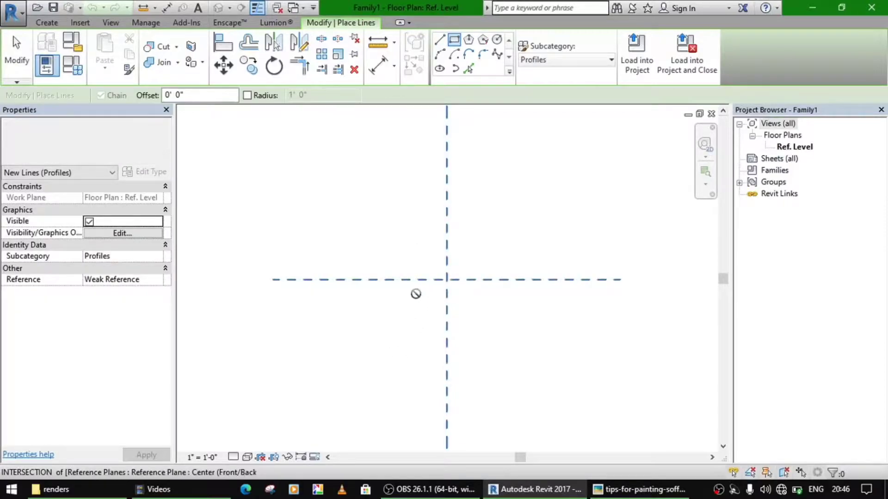
{"action": "left_click", "coordinate": [447, 279]}
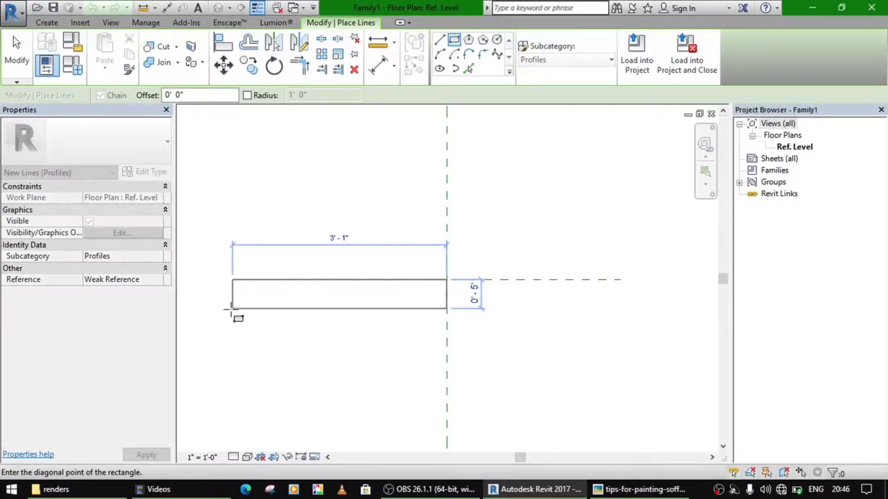
{"action": "scroll", "coordinate": [230, 311], "scroll_direction": "up", "scroll_amount": 2}
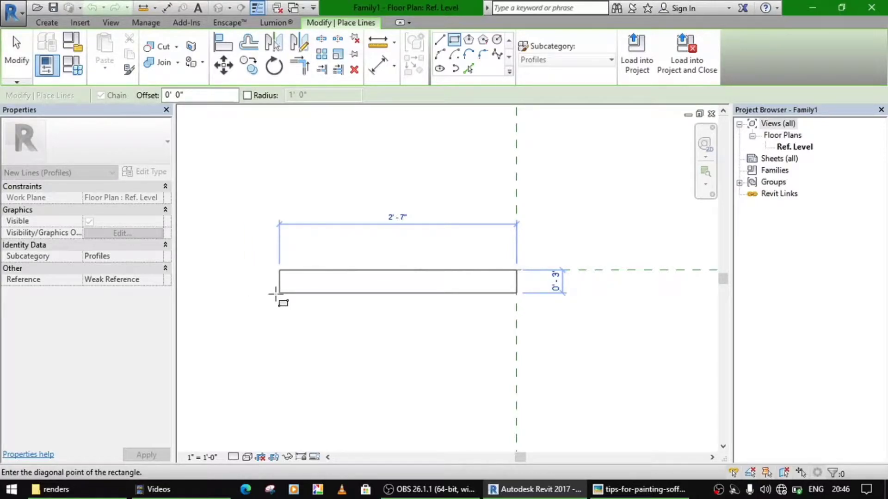
{"action": "left_click", "coordinate": [286, 294]}
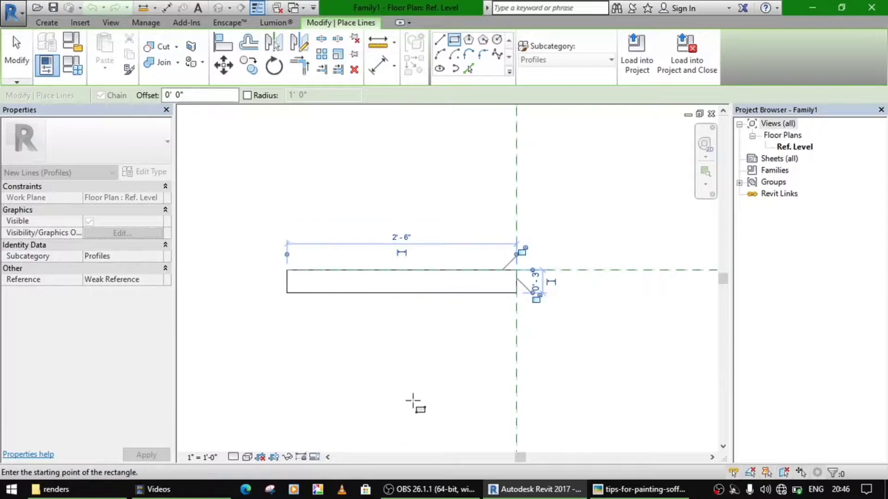
{"action": "left_click", "coordinate": [410, 389]}
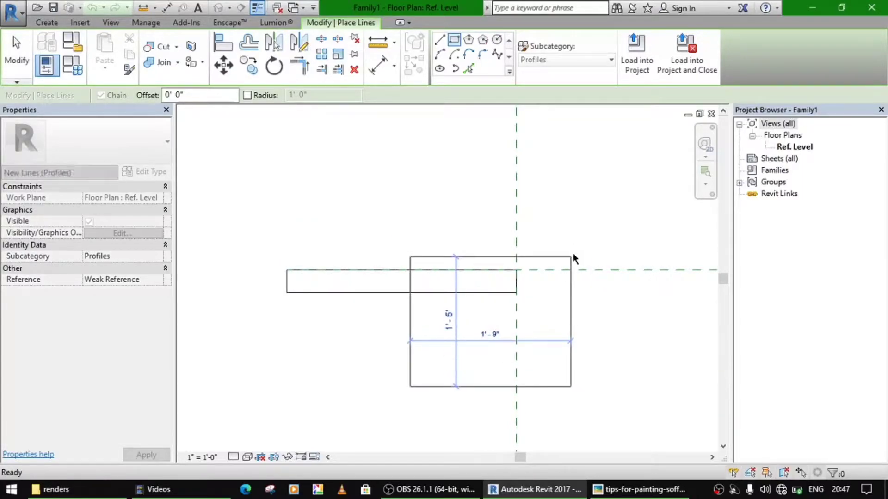
{"action": "key", "text": "Escape"}
{"action": "key", "text": "Escape"}
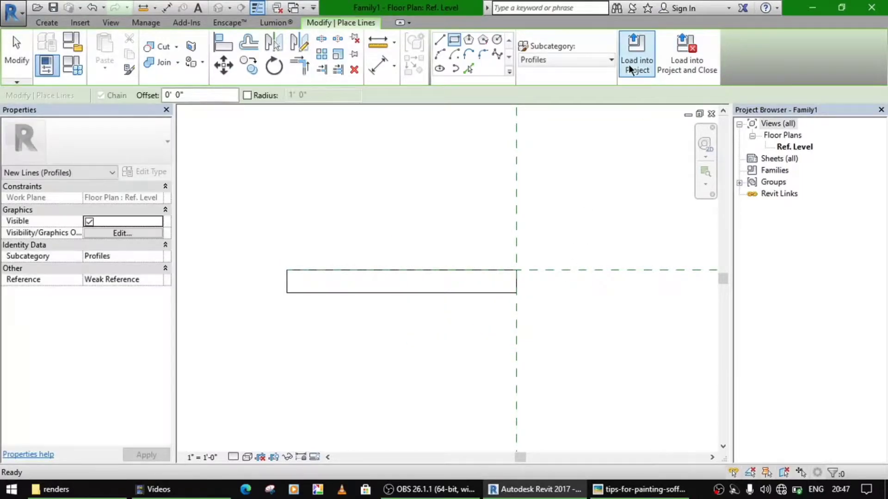
- Load the profile into the house project, overwriting Family1, and open the {3D} view
{"action": "left_click", "coordinate": [627, 65]}
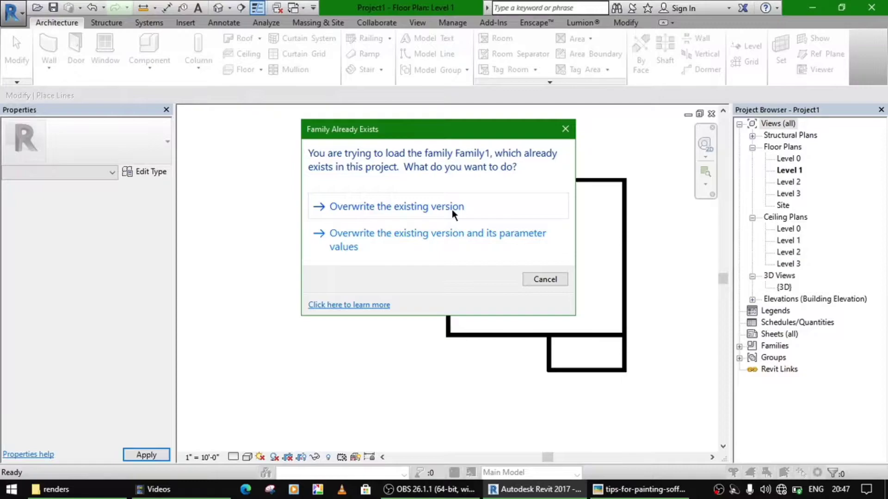
{"action": "left_click", "coordinate": [451, 210]}
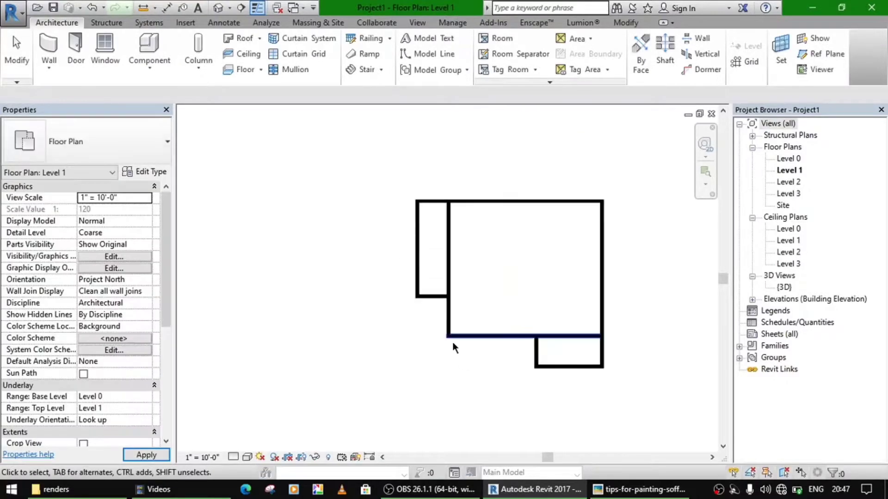
{"action": "double_click", "coordinate": [781, 286]}
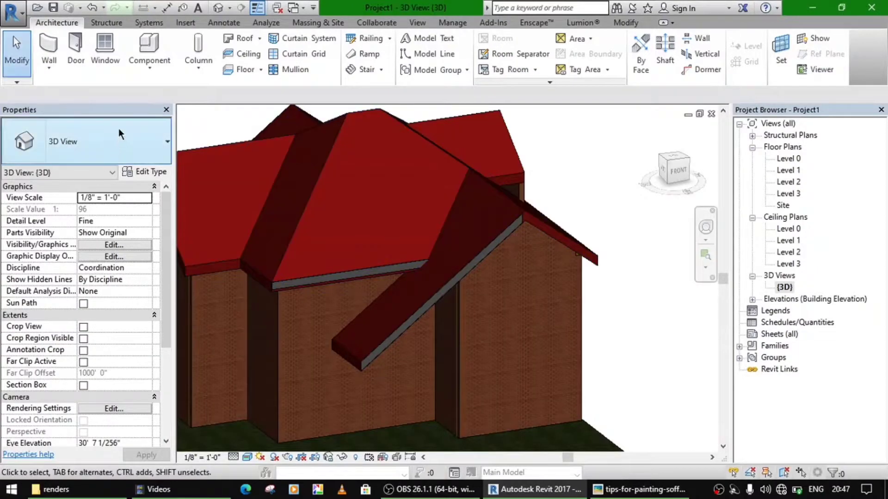
{"action": "left_click", "coordinate": [261, 38]}
- Duplicate the fascia type as 'Fascia-Flat 1x12 soffit' with profile Family1 : Family1
{"action": "left_click", "coordinate": [258, 168]}
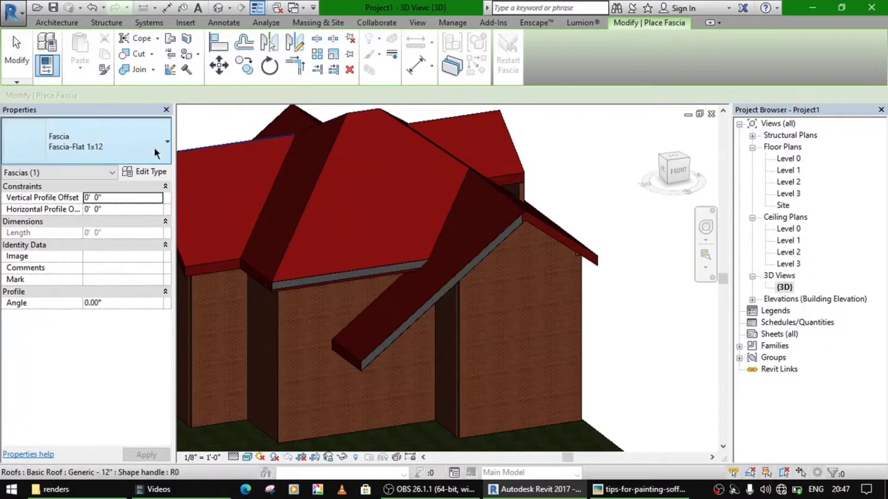
{"action": "left_click", "coordinate": [130, 139]}
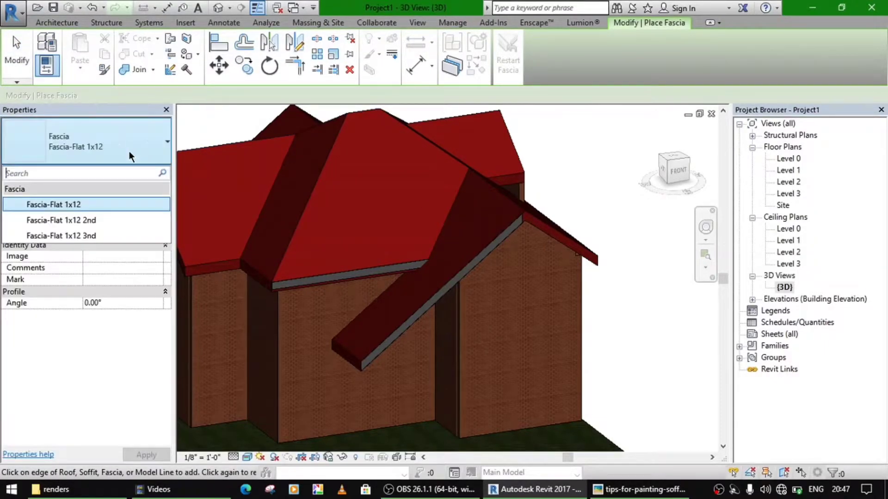
{"action": "left_click", "coordinate": [125, 151]}
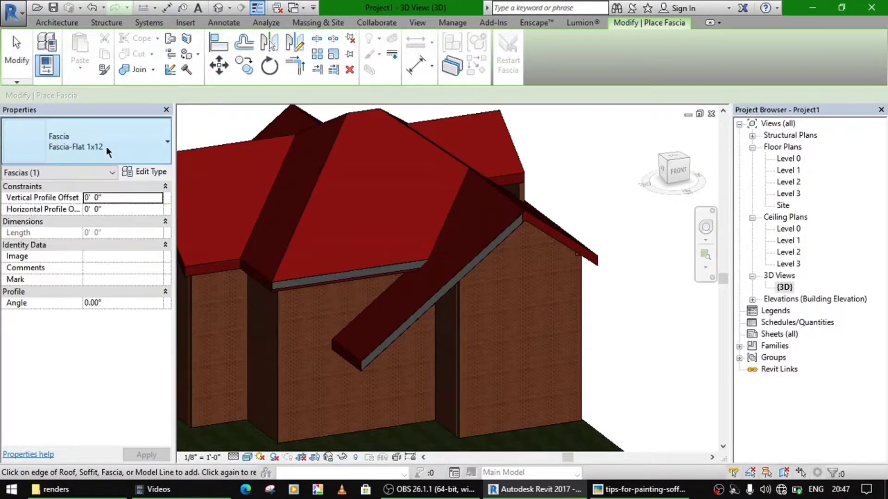
{"action": "left_click", "coordinate": [124, 173]}
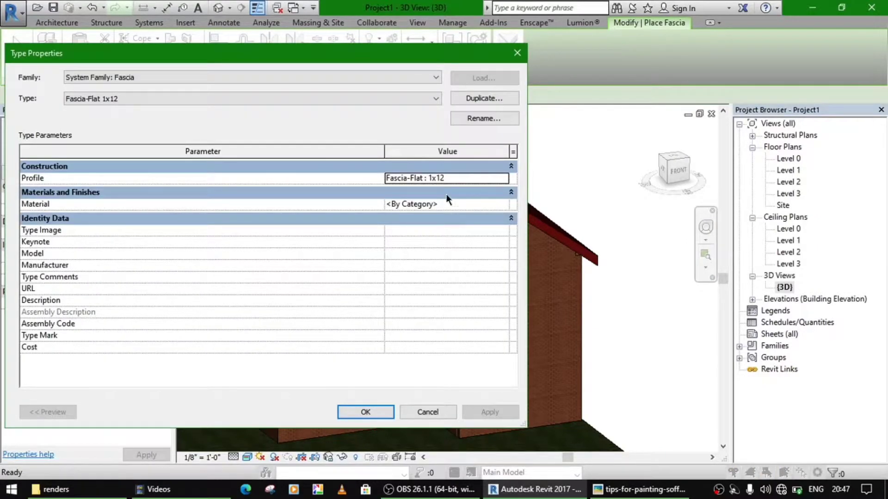
{"action": "left_click", "coordinate": [484, 98]}
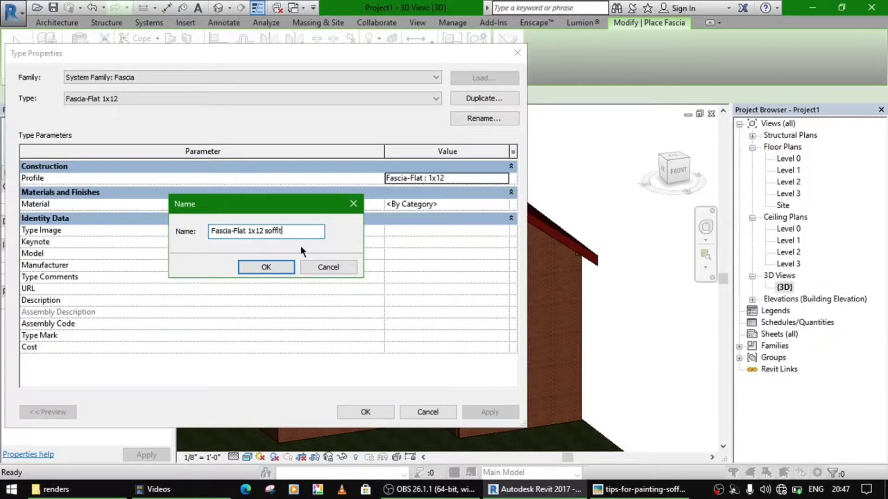
{"action": "left_click", "coordinate": [278, 267]}
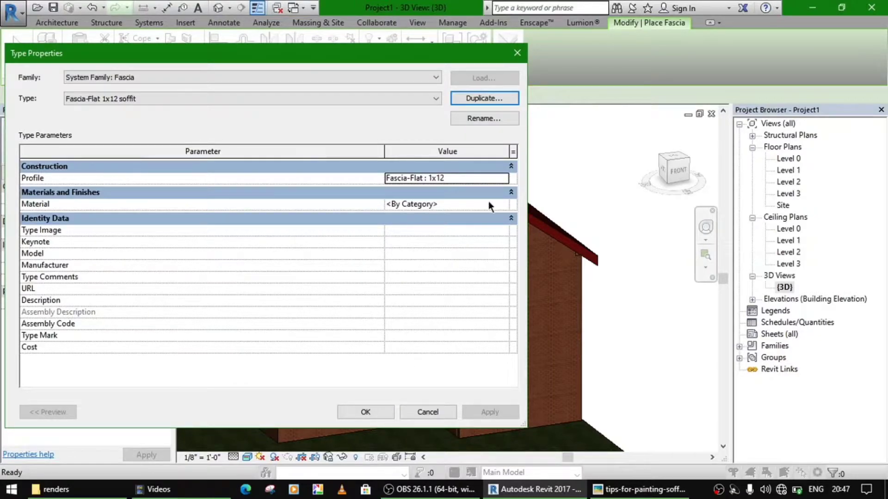
{"action": "left_click", "coordinate": [505, 179]}
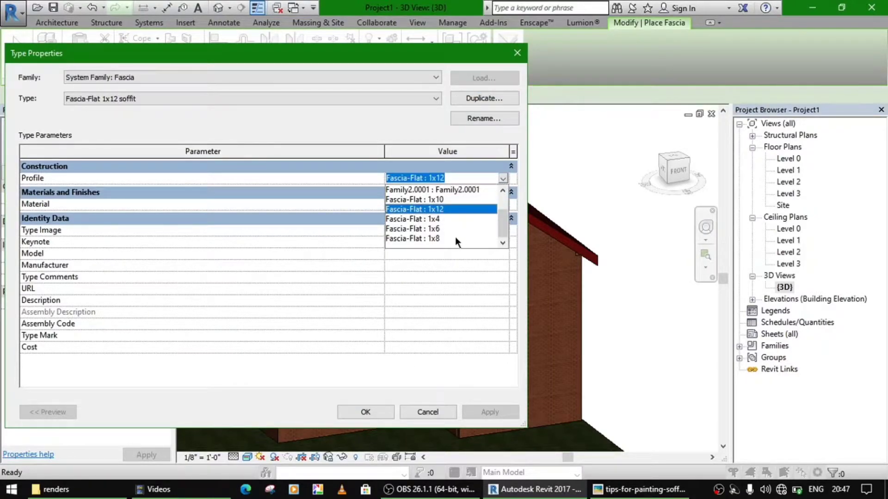
{"action": "scroll", "coordinate": [447, 206], "scroll_direction": "up", "scroll_amount": 1}
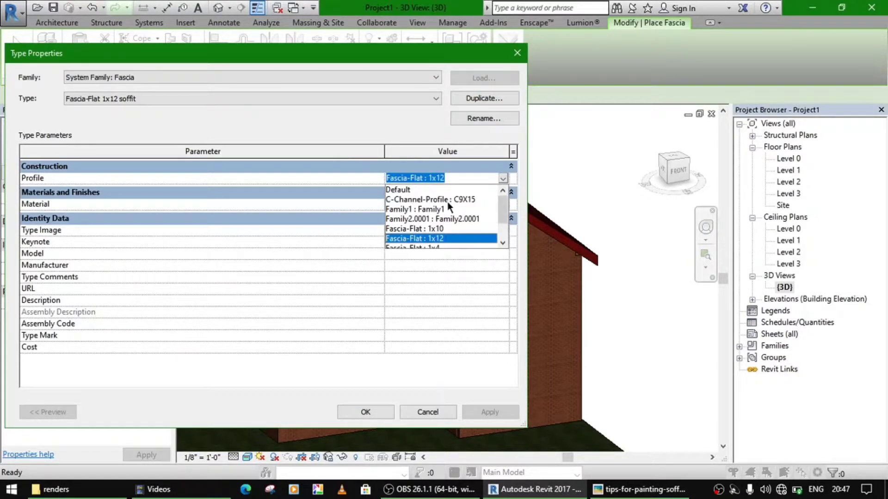
{"action": "left_click", "coordinate": [420, 210]}
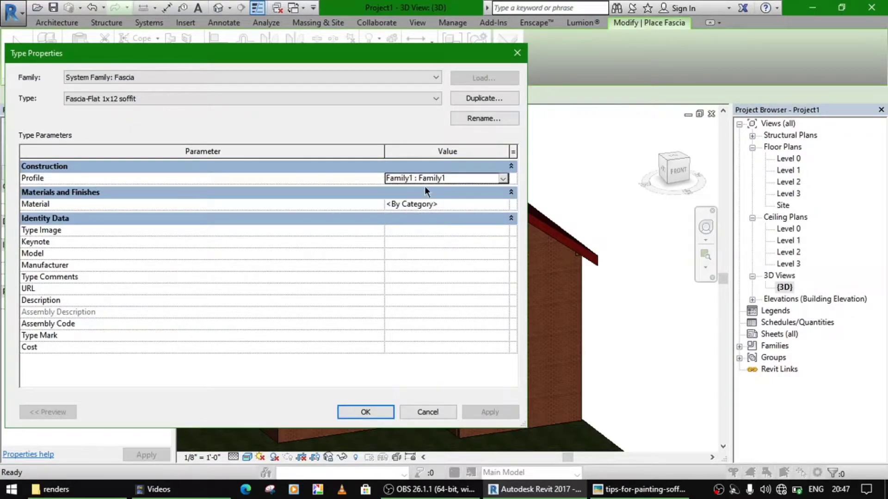
- Confirm the Fascia-Flat 1x12 soffit type and place a fascia on the gable roof edge
{"action": "left_click", "coordinate": [366, 411]}
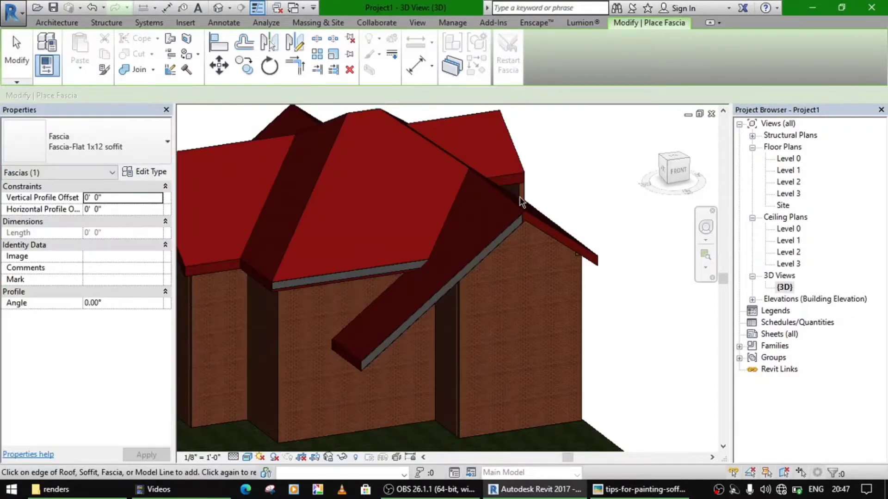
{"action": "scroll", "coordinate": [553, 239], "scroll_direction": "up", "scroll_amount": 3}
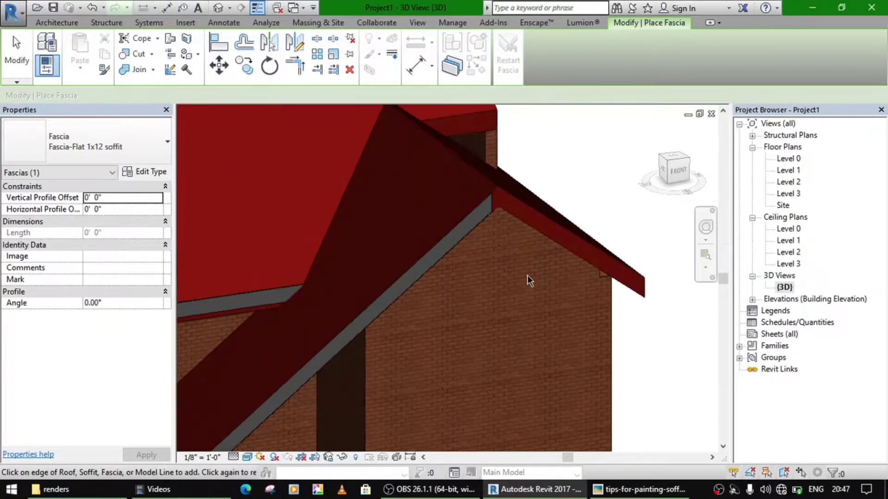
{"action": "middle_click_drag", "start_coordinate": [528, 276], "coordinate": [521, 244], "text": "shift"}
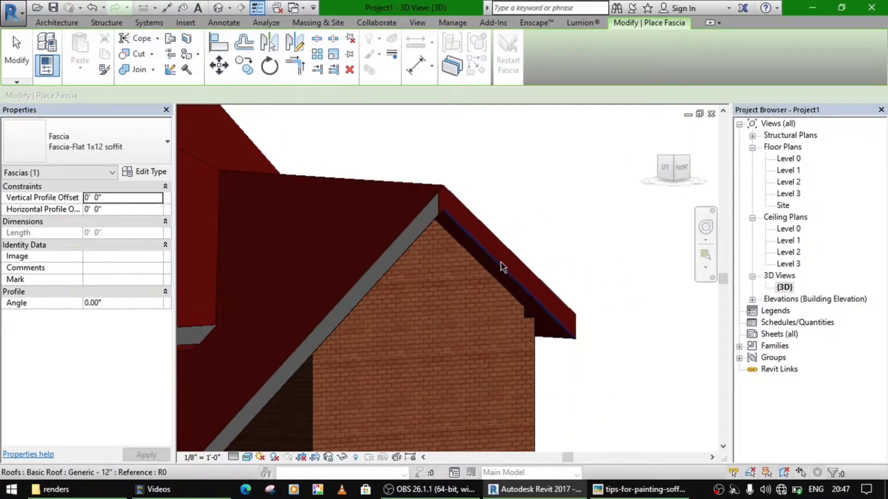
{"action": "left_click", "coordinate": [505, 272]}
- Orbit round to the back of the house and add a fascia along the gable rake
{"action": "middle_click_drag", "start_coordinate": [472, 297], "coordinate": [412, 204], "text": "shift"}
{"action": "scroll", "coordinate": [409, 210], "scroll_direction": "up", "scroll_amount": 2}
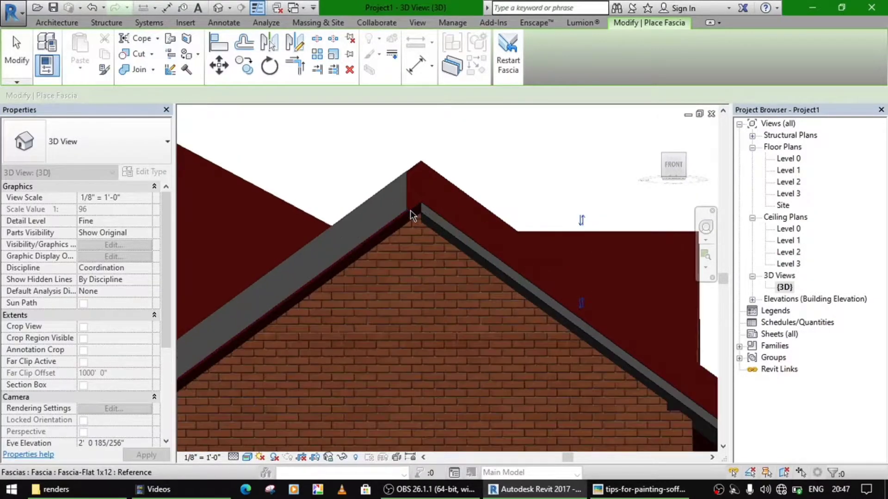
{"action": "middle_click_drag", "start_coordinate": [394, 295], "coordinate": [416, 370], "text": "shift"}
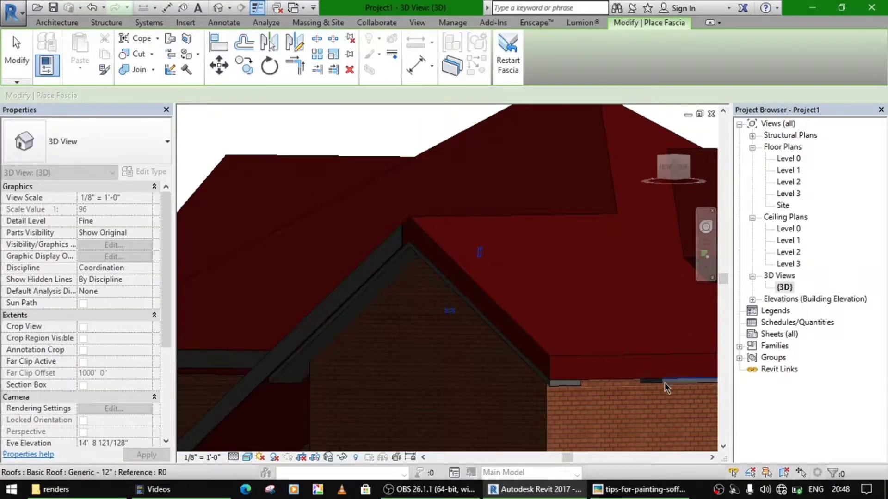
{"action": "scroll", "coordinate": [633, 402], "scroll_direction": "down", "scroll_amount": 3}
{"action": "middle_click_drag", "start_coordinate": [637, 407], "coordinate": [407, 430], "text": "shift"}
{"action": "middle_click_drag", "start_coordinate": [684, 410], "coordinate": [542, 312]}
{"action": "left_click", "coordinate": [545, 312]}
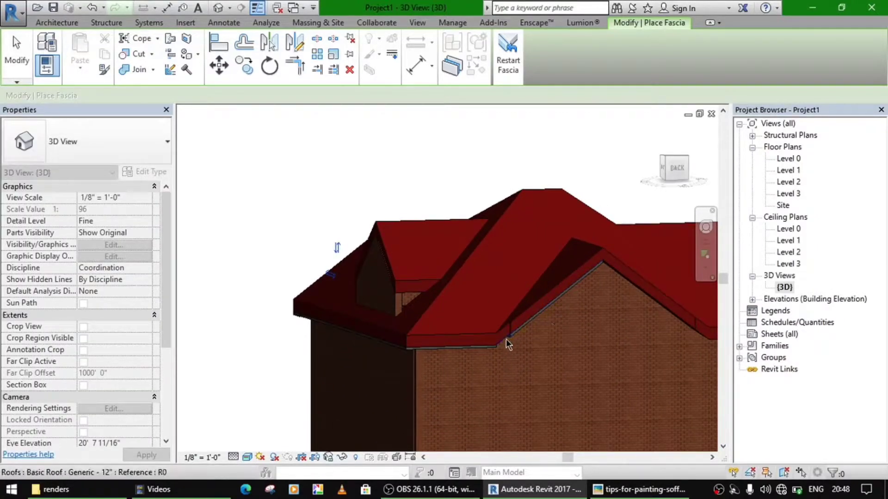
- Add fascias along the right and left rake edges of the gable
{"action": "scroll", "coordinate": [506, 339], "scroll_direction": "up", "scroll_amount": 2}
{"action": "middle_click_drag", "start_coordinate": [509, 341], "coordinate": [476, 312], "text": "shift"}
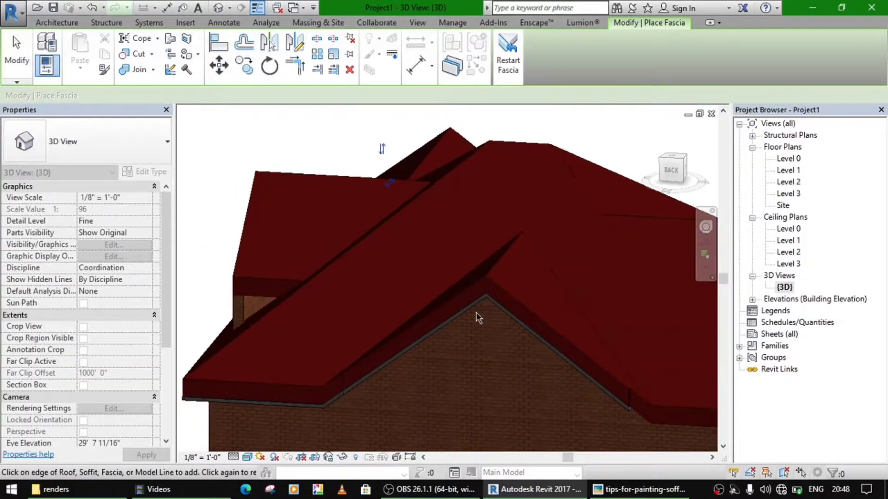
{"action": "scroll", "coordinate": [464, 309], "scroll_direction": "up", "scroll_amount": 2}
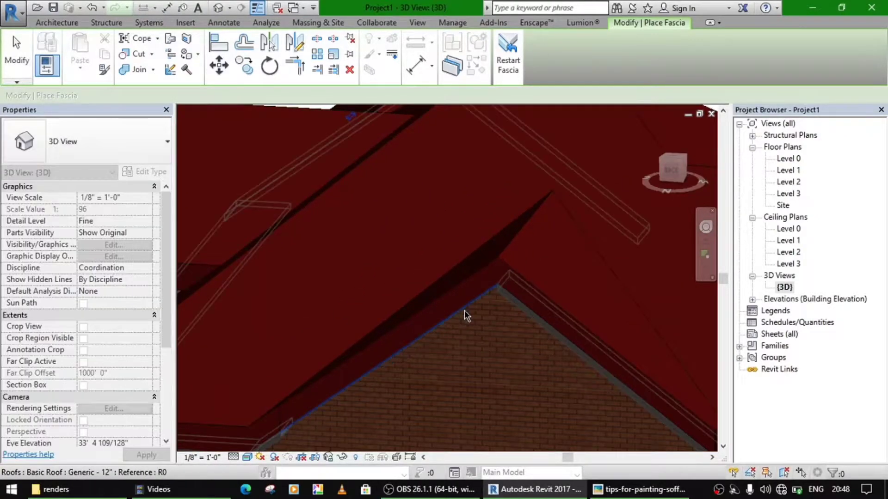
{"action": "scroll", "coordinate": [462, 365], "scroll_direction": "down", "scroll_amount": 4}
{"action": "scroll", "coordinate": [485, 310], "scroll_direction": "up", "scroll_amount": 2}
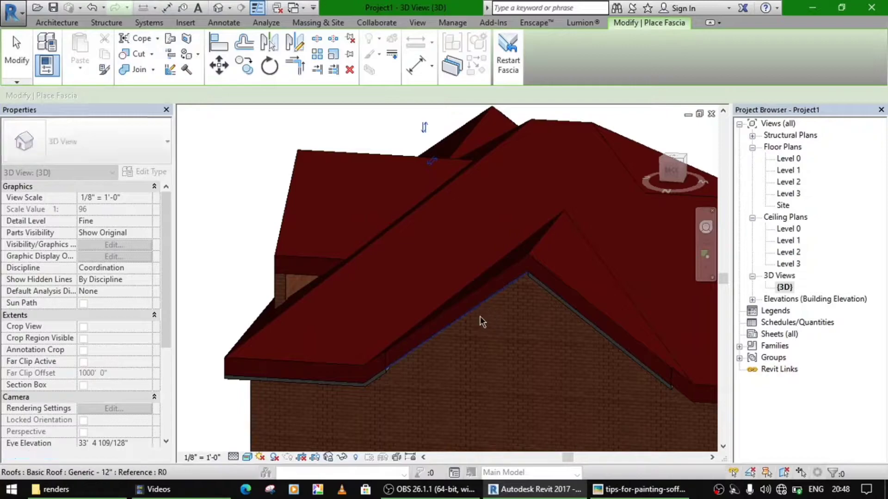
{"action": "middle_click_drag", "start_coordinate": [521, 372], "coordinate": [422, 308]}
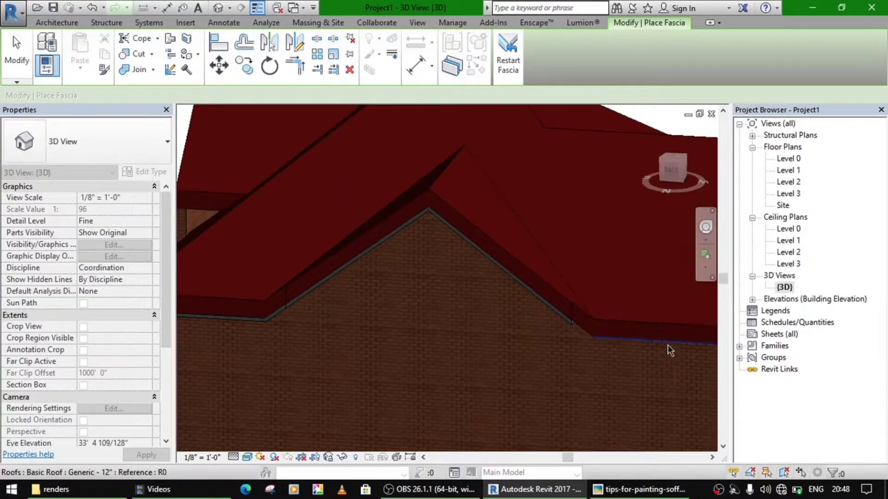
{"action": "middle_click_drag", "start_coordinate": [580, 349], "coordinate": [423, 312], "text": "shift"}
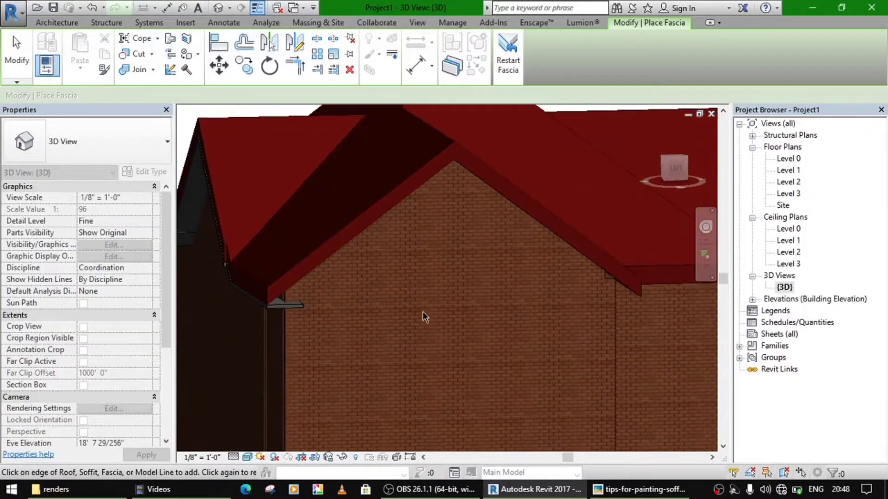
{"action": "left_click", "coordinate": [558, 240]}
{"action": "left_click", "coordinate": [398, 206]}
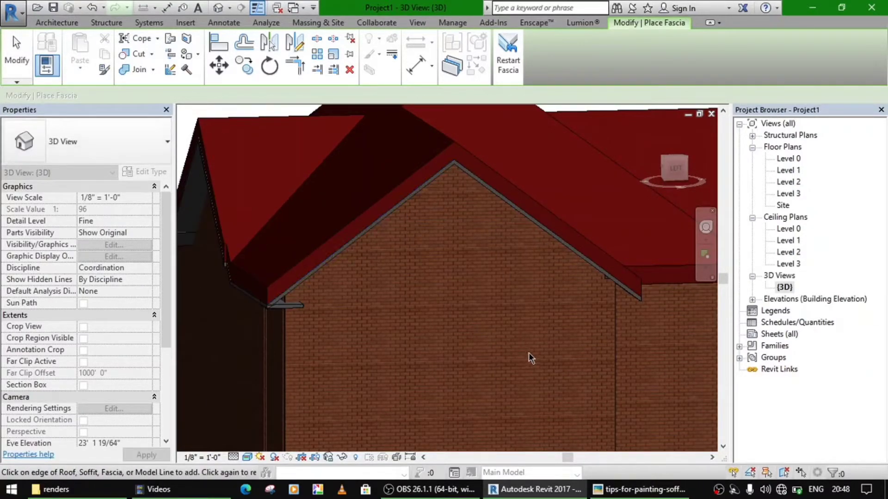
- Add a fascia along the eave edge, inspect it under the overhang, and finish
{"action": "middle_click_drag", "start_coordinate": [528, 352], "coordinate": [442, 298], "text": "shift"}
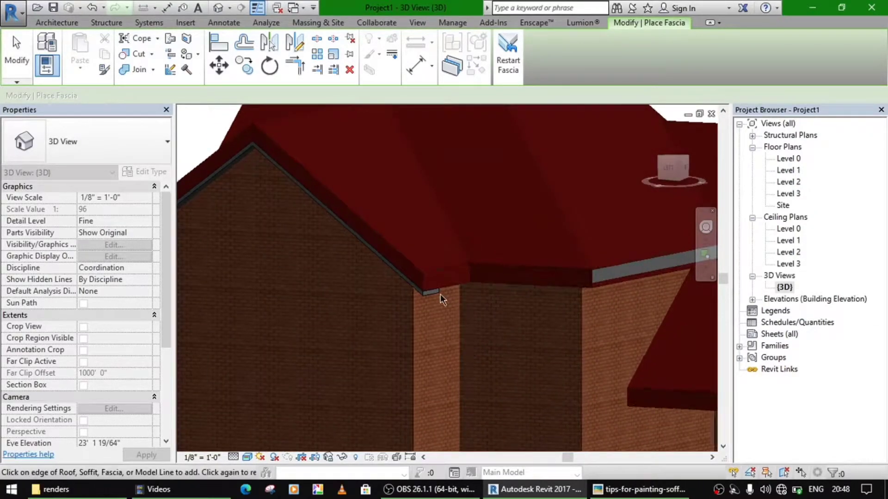
{"action": "left_click", "coordinate": [513, 293]}
{"action": "middle_click_drag", "start_coordinate": [659, 311], "coordinate": [578, 251], "text": "shift"}
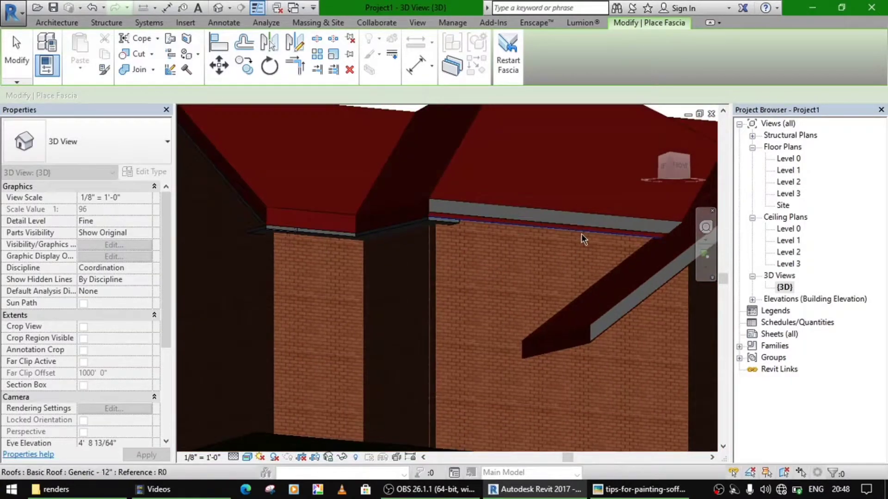
{"action": "middle_click_drag", "start_coordinate": [654, 395], "coordinate": [570, 211], "text": "shift"}
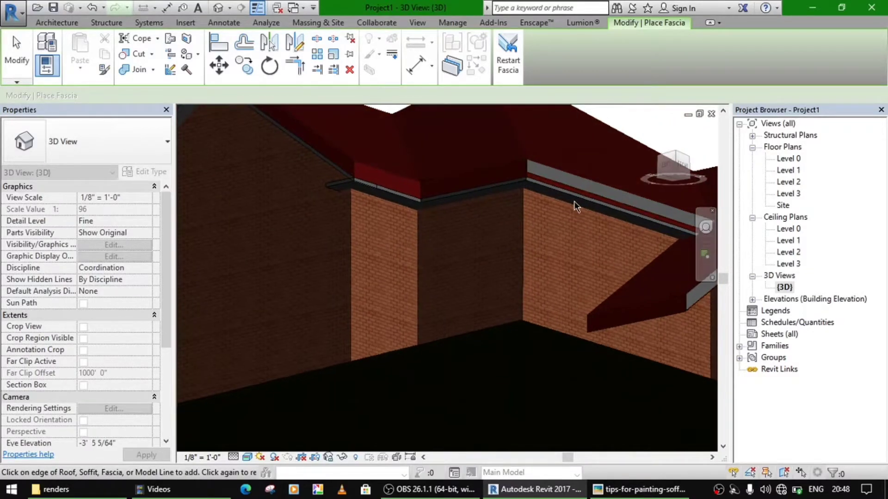
{"action": "middle_click_drag", "start_coordinate": [567, 248], "coordinate": [573, 301], "text": "shift"}
{"action": "scroll", "coordinate": [573, 303], "scroll_direction": "down", "scroll_amount": 3}
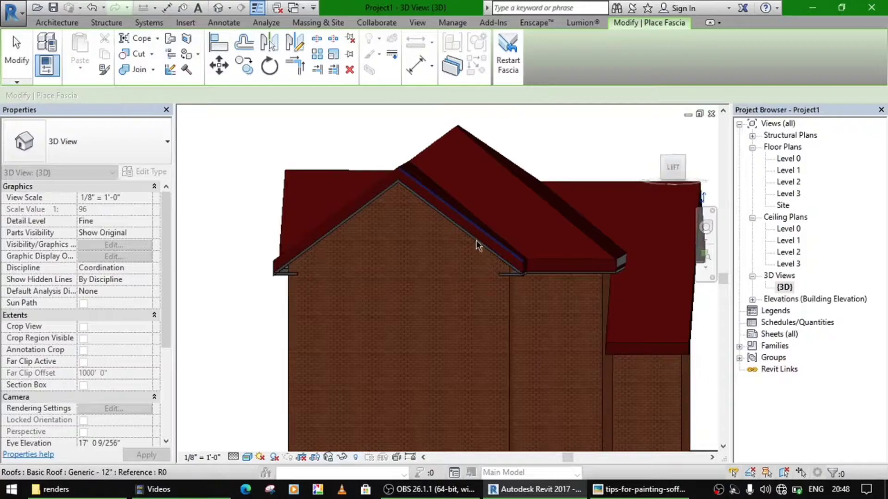
{"action": "middle_click_drag", "start_coordinate": [476, 245], "coordinate": [630, 317], "text": "shift"}
{"action": "scroll", "coordinate": [653, 352], "scroll_direction": "up", "scroll_amount": 4}
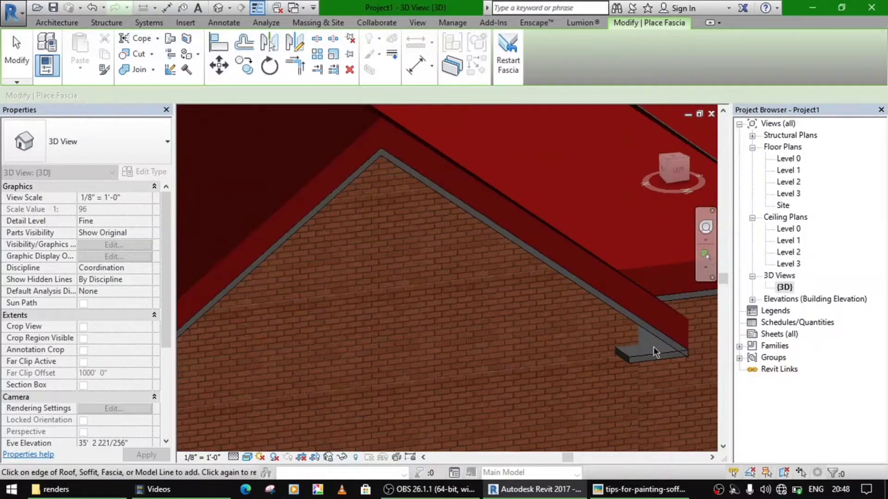
{"action": "scroll", "coordinate": [653, 347], "scroll_direction": "up", "scroll_amount": 2}
{"action": "middle_click_drag", "start_coordinate": [599, 291], "coordinate": [597, 251]}
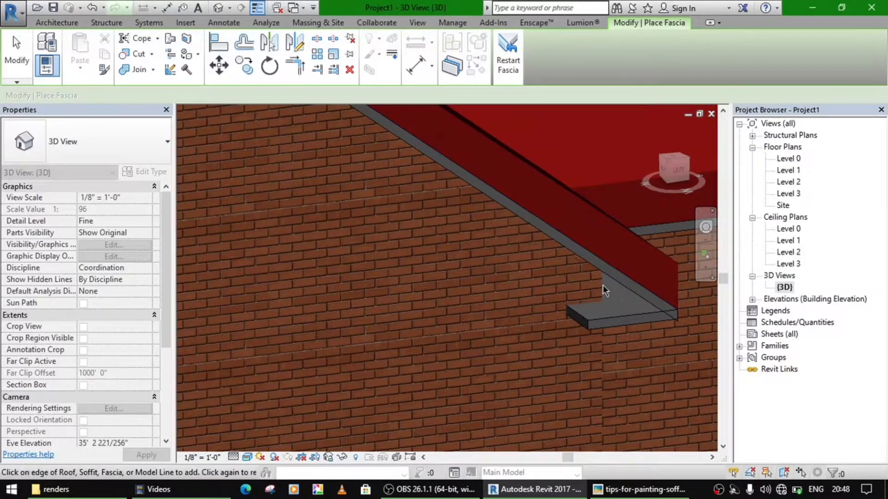
{"action": "middle_click_drag", "start_coordinate": [605, 295], "coordinate": [547, 304], "text": "shift"}
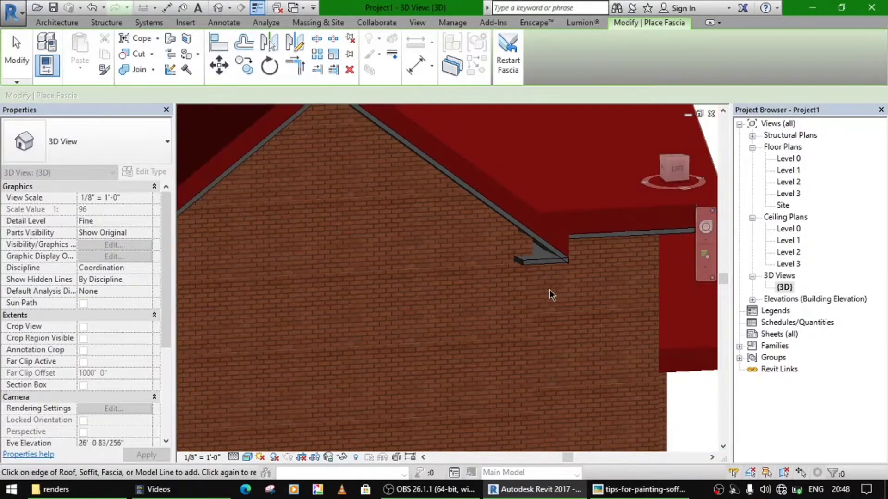
{"action": "key", "text": "Escape"}
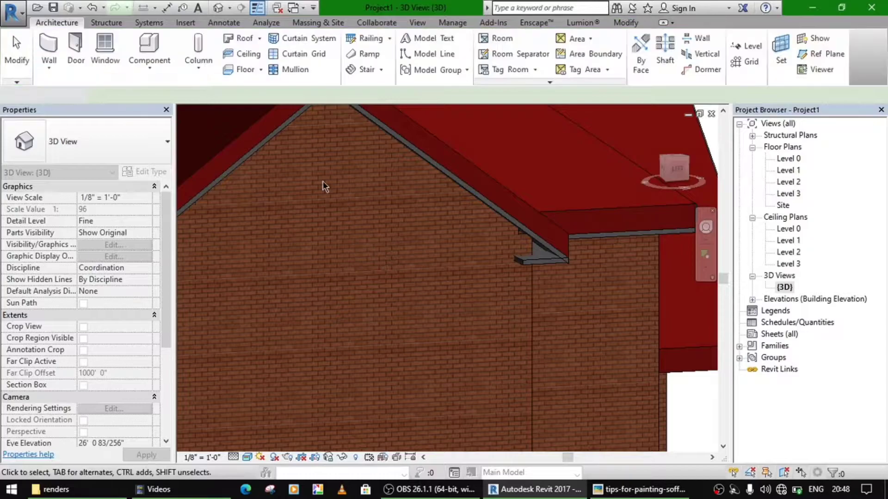
- Return to Modify and start a new family from the application menu
{"action": "left_click", "coordinate": [15, 44]}
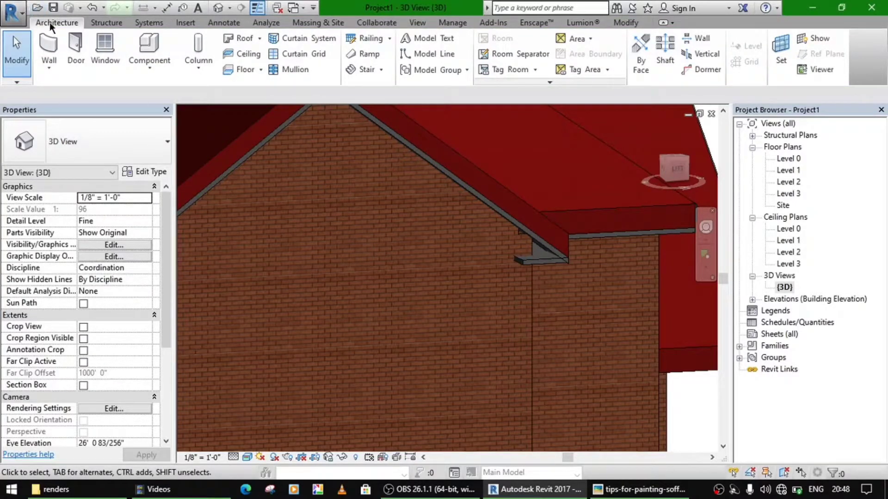
{"action": "left_click", "coordinate": [12, 12]}
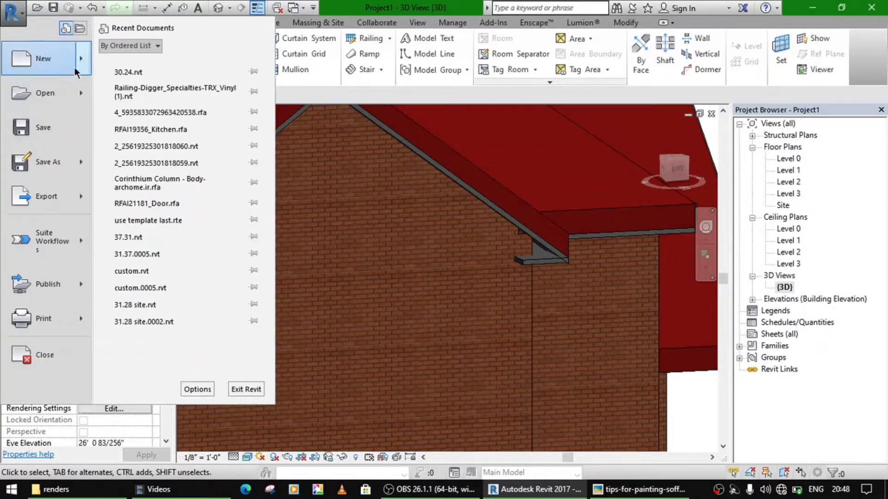
{"action": "mouse_move", "coordinate": [79, 64]}
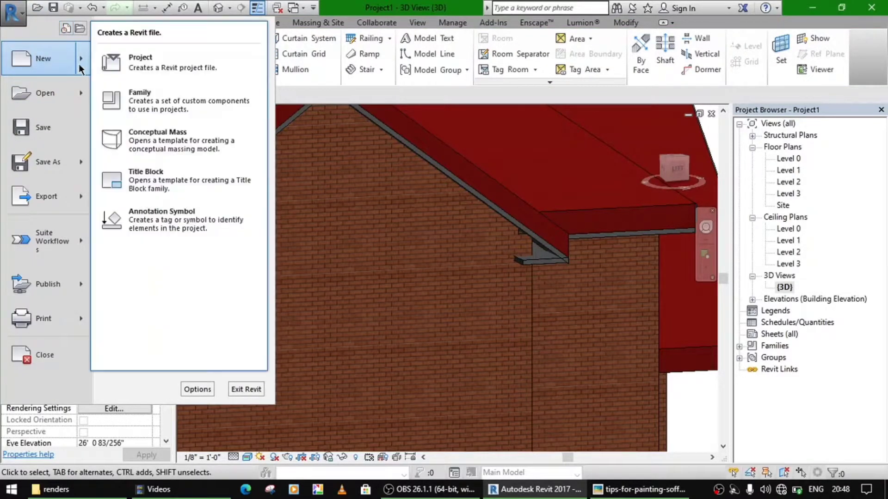
{"action": "left_click", "coordinate": [113, 116]}
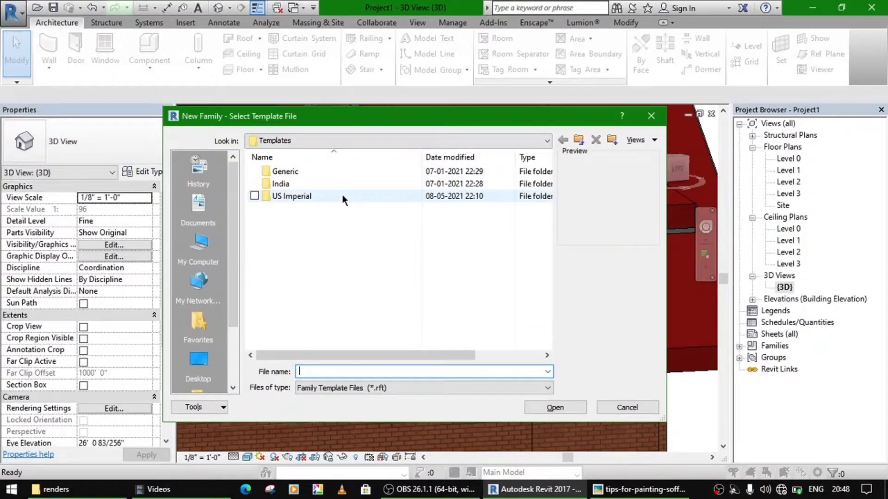
- Browse to Family Templates\English_I and open the Profile.rft template
{"action": "left_click", "coordinate": [437, 136]}
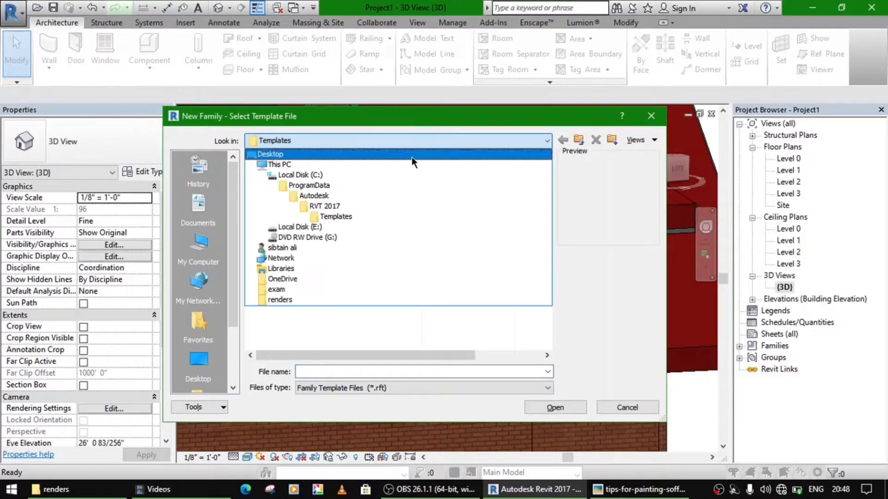
{"action": "left_click", "coordinate": [325, 206]}
{"action": "double_click", "coordinate": [307, 185]}
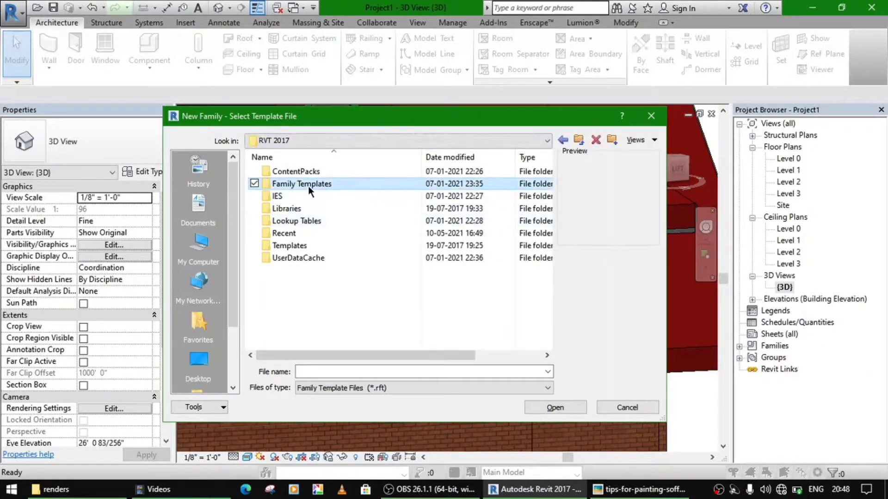
{"action": "double_click", "coordinate": [304, 209]}
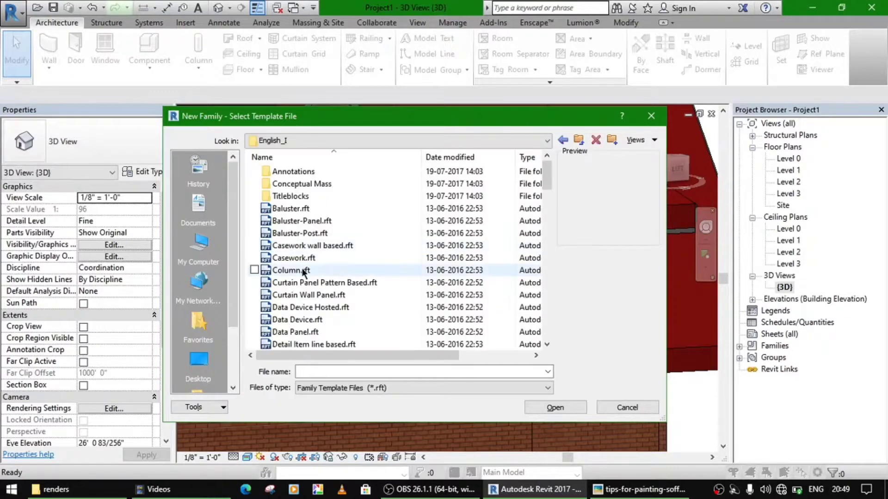
{"action": "left_click", "coordinate": [303, 271]}
{"action": "scroll", "coordinate": [303, 272], "scroll_direction": "down", "scroll_amount": 12}
{"action": "left_click", "coordinate": [295, 184]}
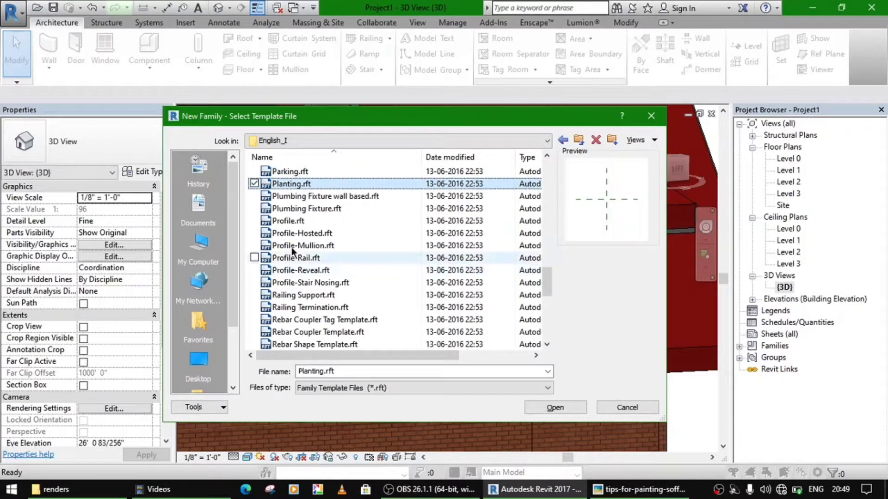
{"action": "left_click", "coordinate": [317, 224]}
{"action": "left_click", "coordinate": [555, 408]}
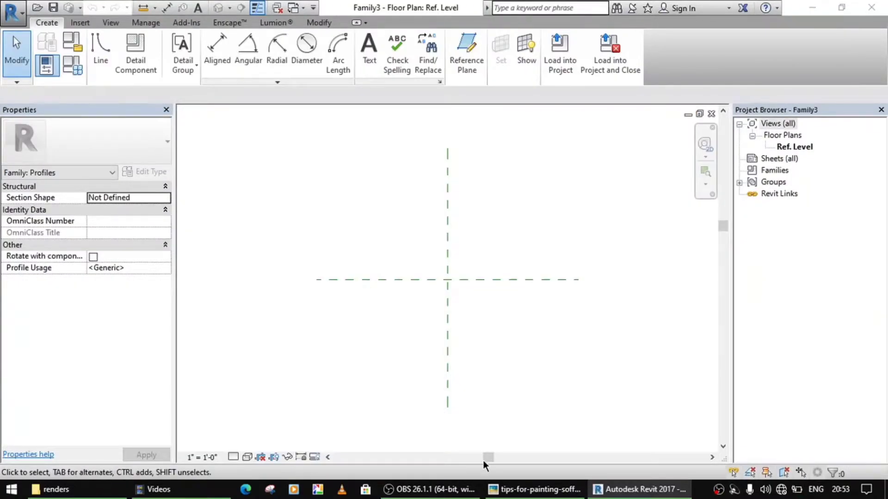
{"action": "left_click", "coordinate": [534, 489]}
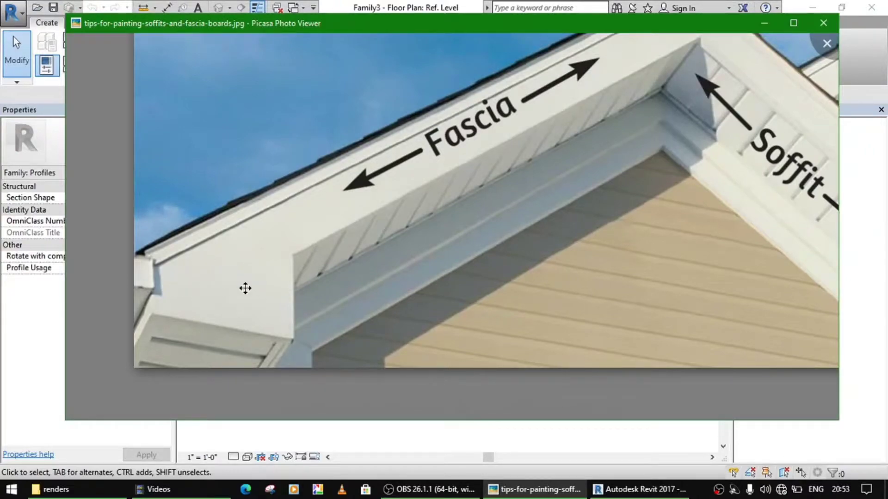
{"action": "left_click", "coordinate": [764, 23]}
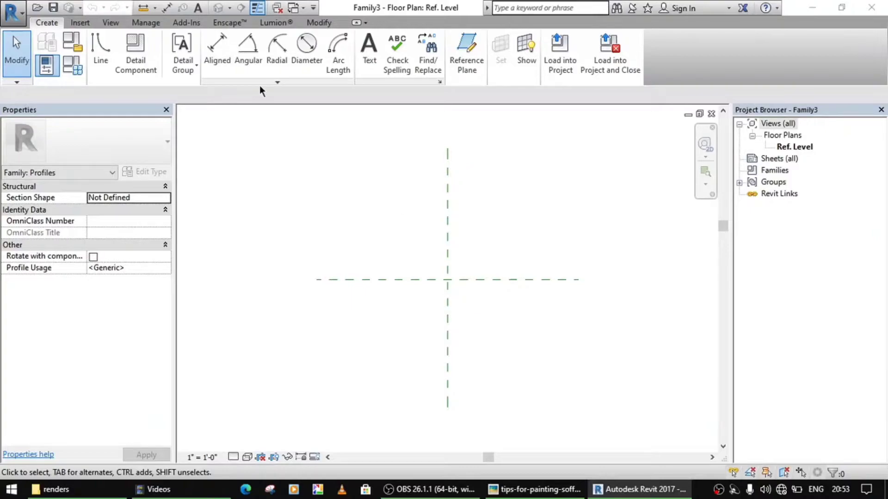
- Draw a vertical line and a 1'-0" horizontal line from the reference-plane intersection
{"action": "left_click", "coordinate": [101, 51]}
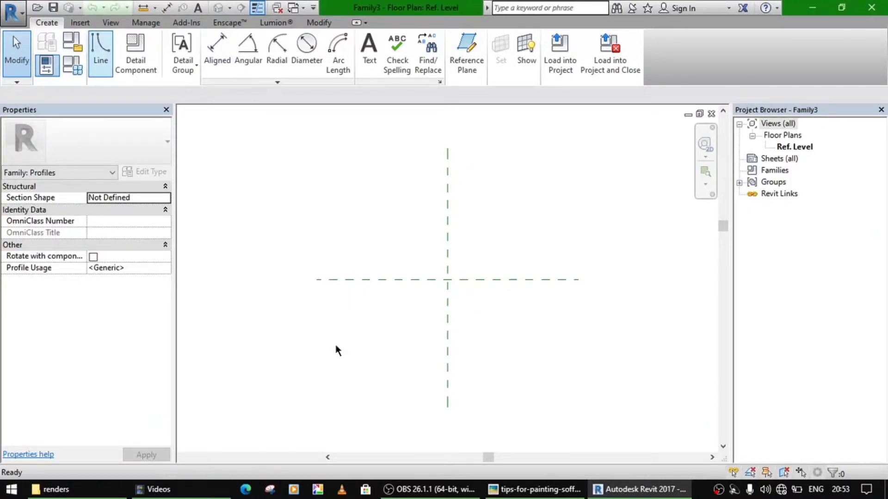
{"action": "scroll", "coordinate": [451, 277], "scroll_direction": "up", "scroll_amount": 2}
{"action": "left_click", "coordinate": [451, 274]}
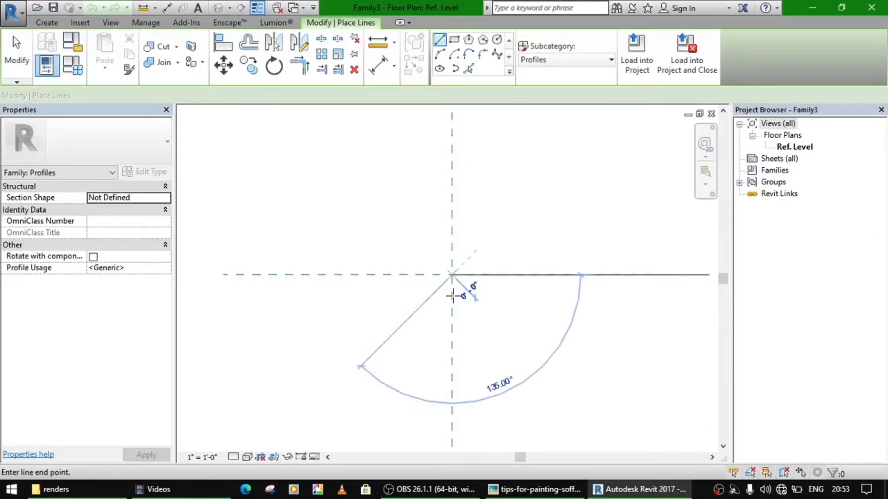
{"action": "left_click", "coordinate": [452, 305]}
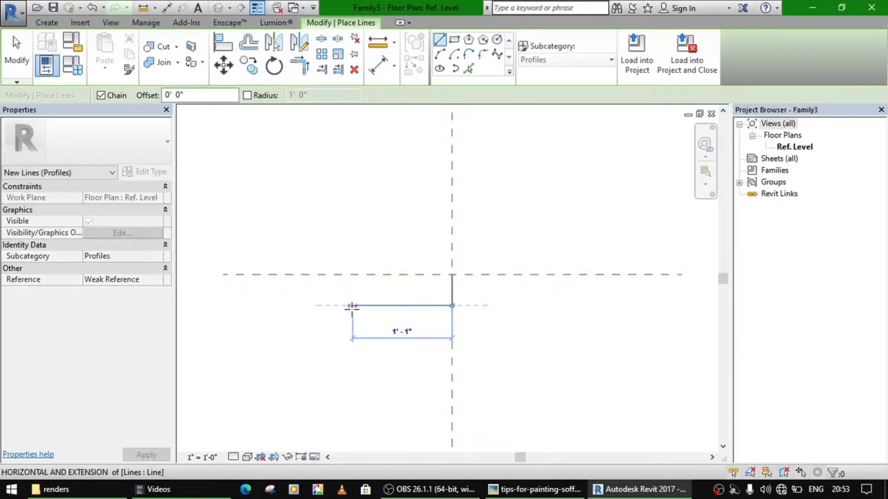
{"action": "scroll", "coordinate": [354, 311], "scroll_direction": "up", "scroll_amount": 2}
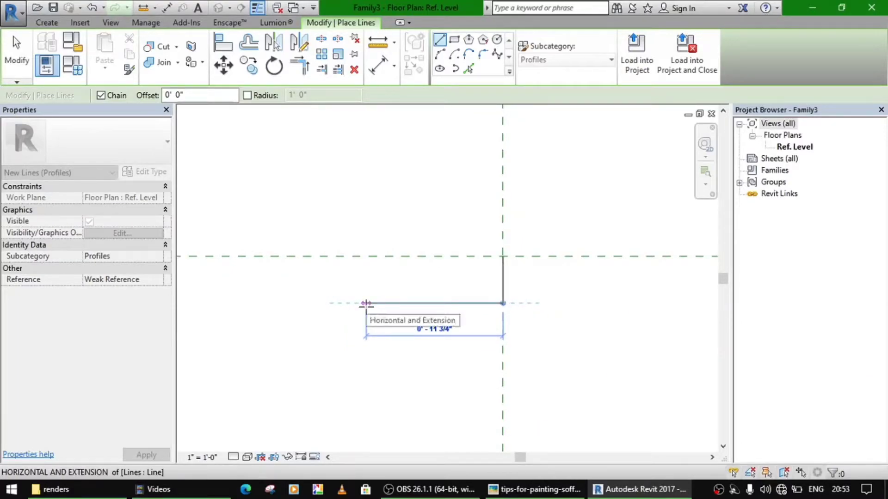
{"action": "type", "text": "1"}
{"action": "key", "text": "Return"}
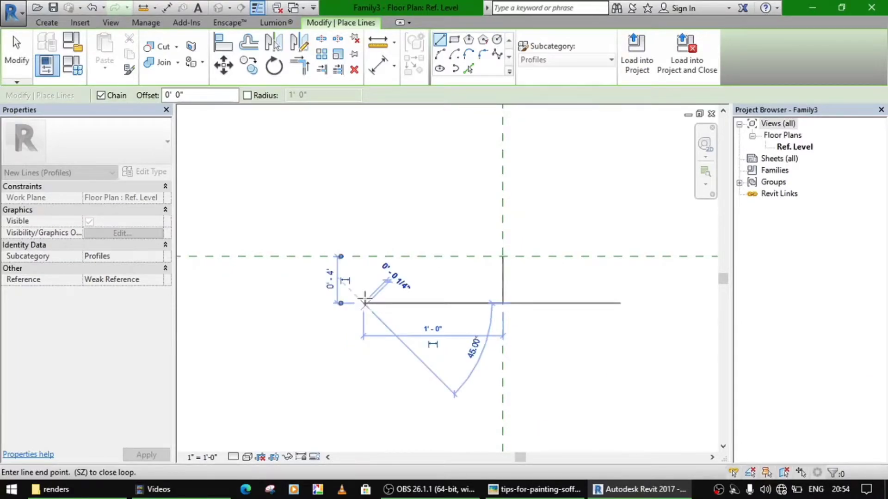
{"action": "key", "text": "Escape"}
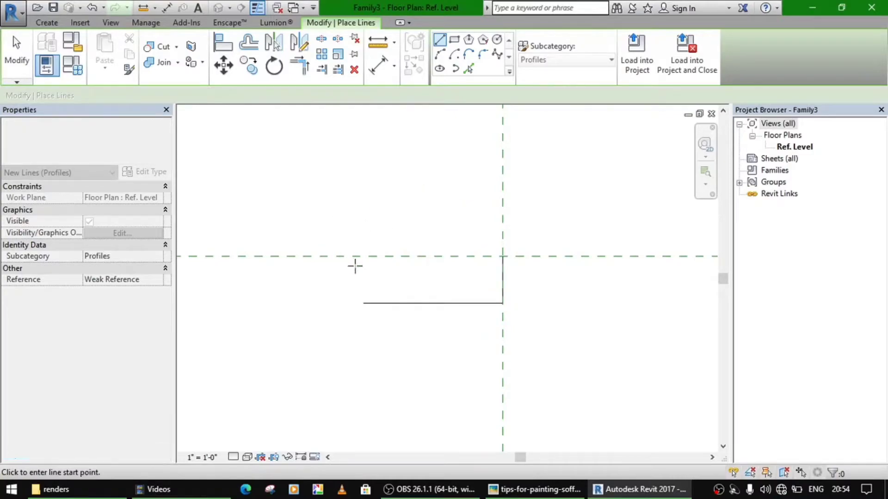
- Add a 9" vertical line at the left end and a diagonal line to the corner
{"action": "left_click", "coordinate": [363, 304]}
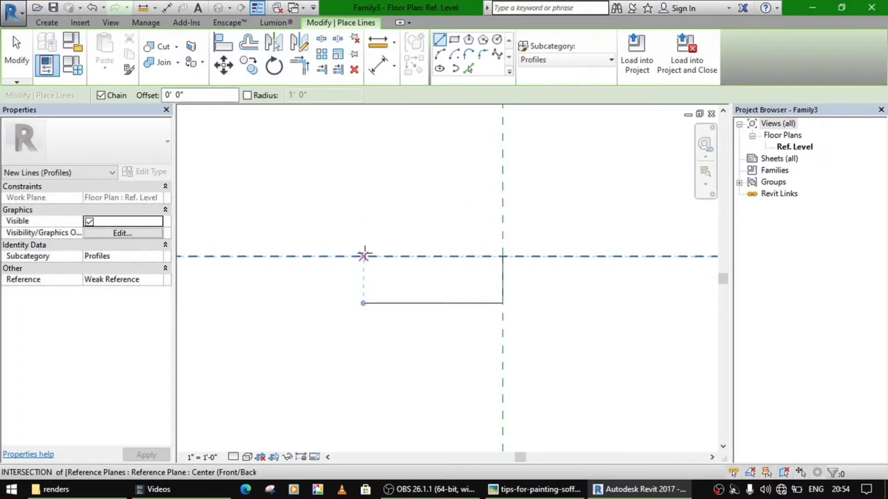
{"action": "left_click", "coordinate": [363, 256]}
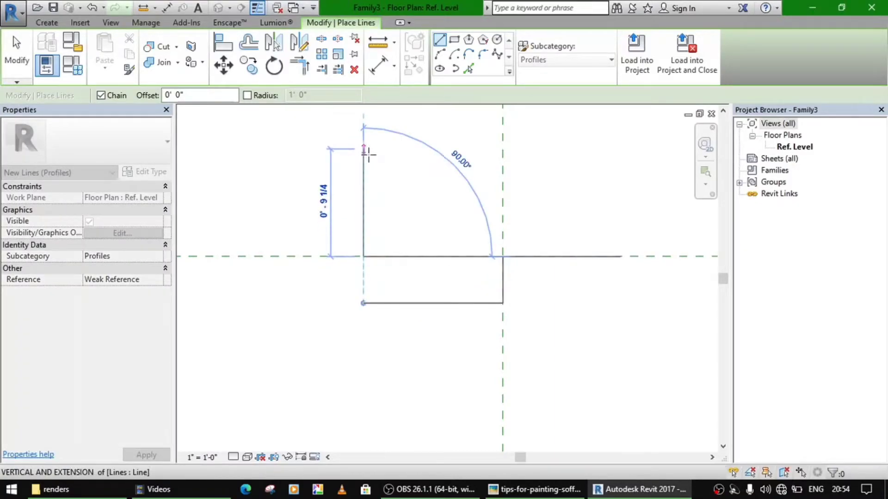
{"action": "type", "text": "0 9"}
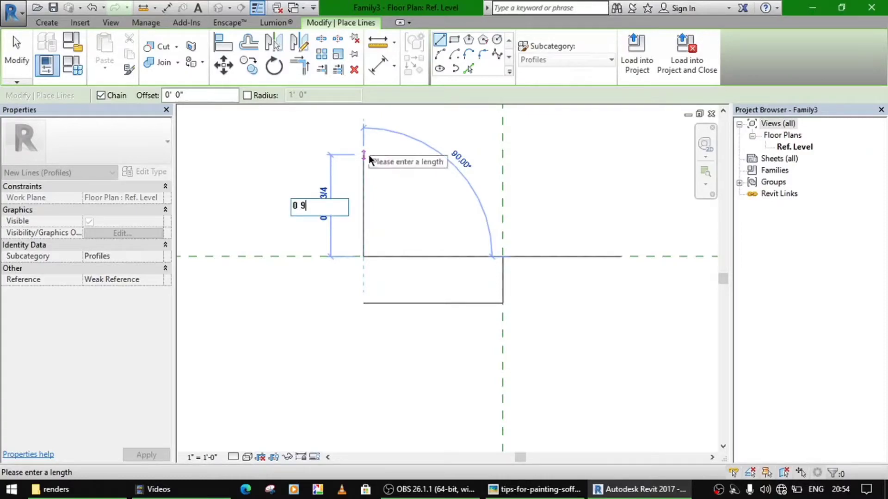
{"action": "key", "text": "Return"}
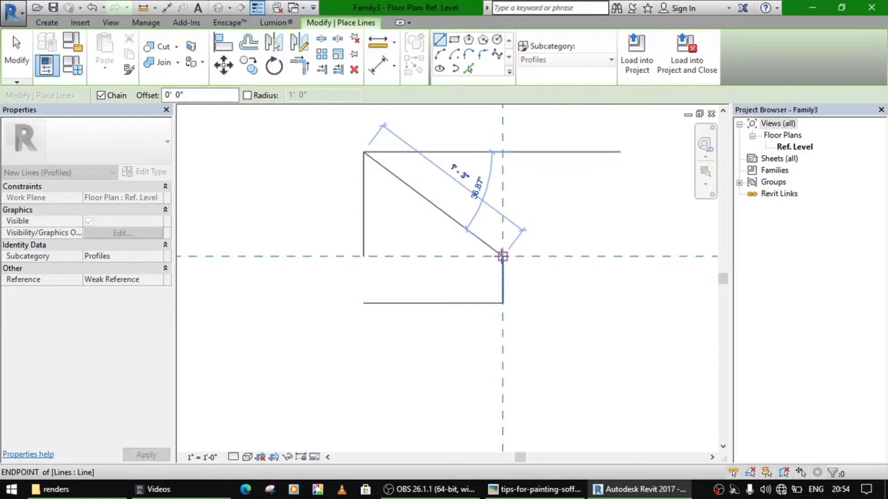
{"action": "left_click", "coordinate": [502, 254]}
{"action": "key", "text": "Escape"}
{"action": "key", "text": "Escape"}
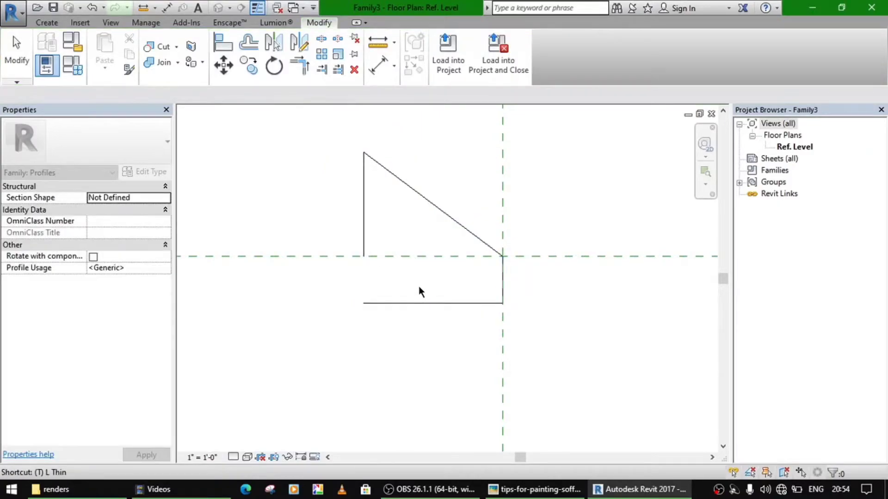
- Join the vertical and bottom lines into a corner with Trim/Extend to Corner (TR)
{"action": "key", "text": "t"}
{"action": "key", "text": "r"}
{"action": "left_click", "coordinate": [363, 233]}
{"action": "left_click", "coordinate": [396, 303]}
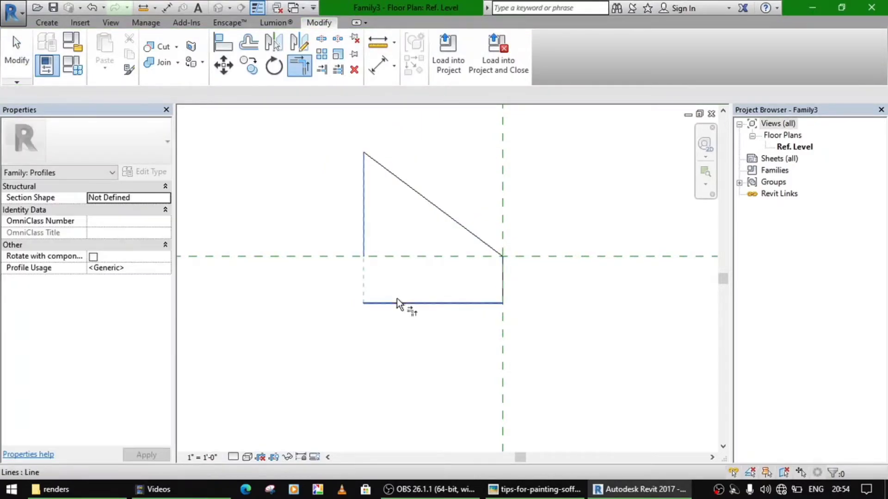
{"action": "scroll", "coordinate": [347, 362], "scroll_direction": "down", "scroll_amount": 2}
{"action": "key", "text": "Escape"}
- Drag the left line outward to widen the profile top, then load it into Project1
{"action": "middle_click_drag", "start_coordinate": [347, 362], "coordinate": [374, 356]}
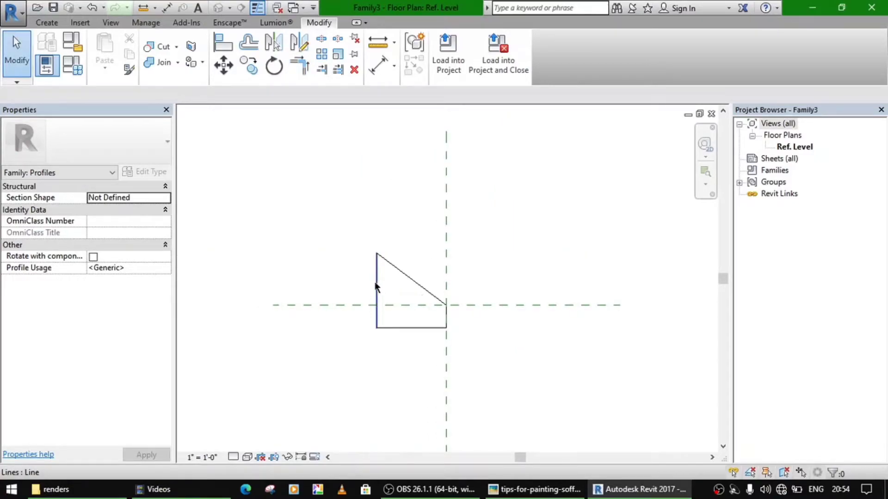
{"action": "left_click_drag", "start_coordinate": [356, 287], "coordinate": [340, 292]}
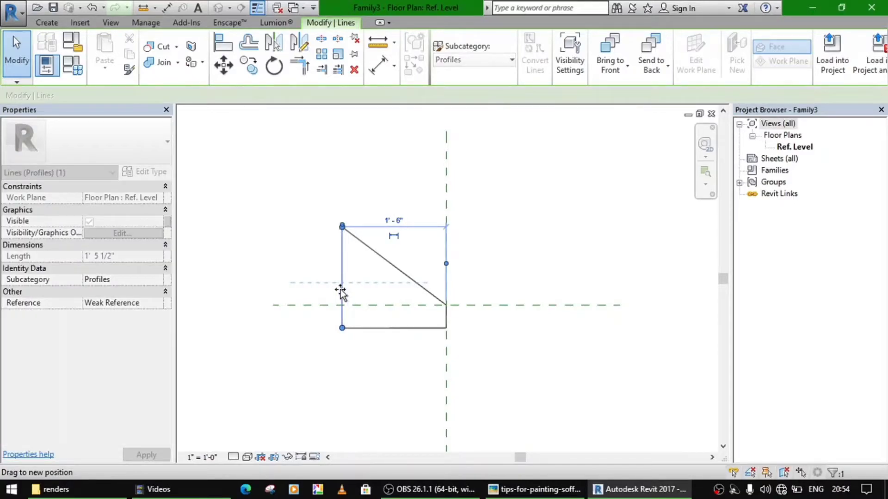
{"action": "left_click_drag", "start_coordinate": [337, 291], "coordinate": [331, 287]}
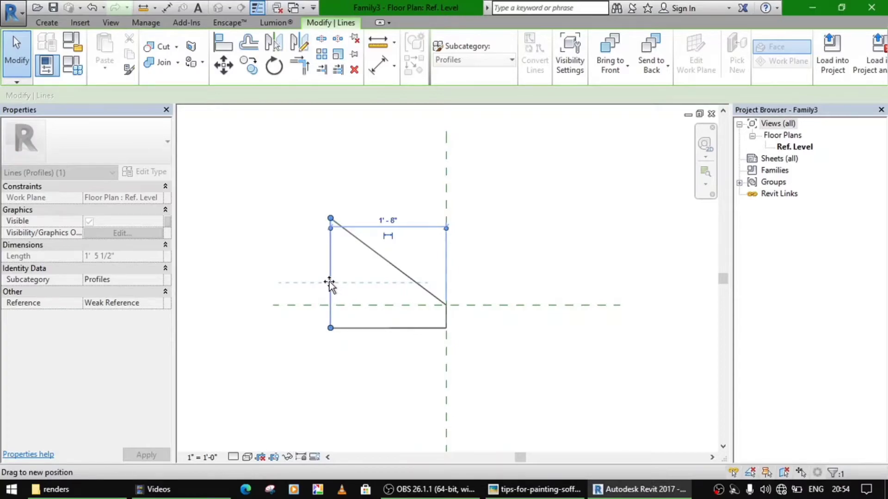
{"action": "left_click", "coordinate": [363, 362]}
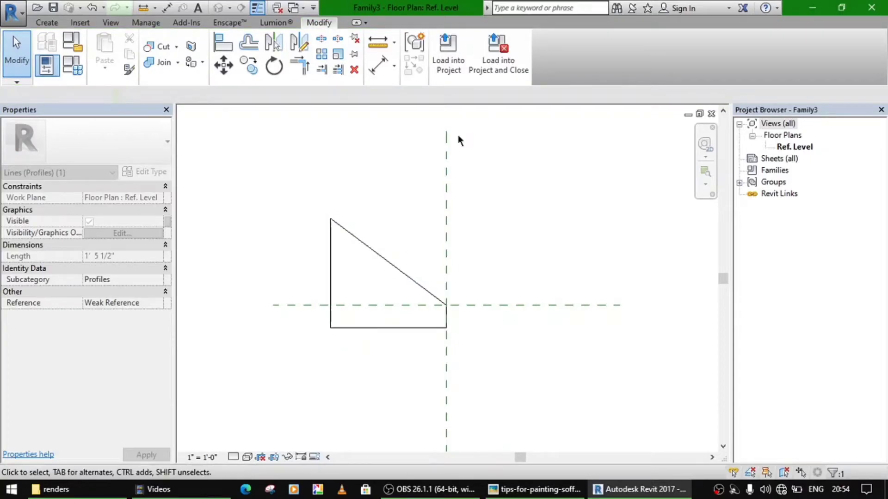
{"action": "left_click", "coordinate": [445, 67]}
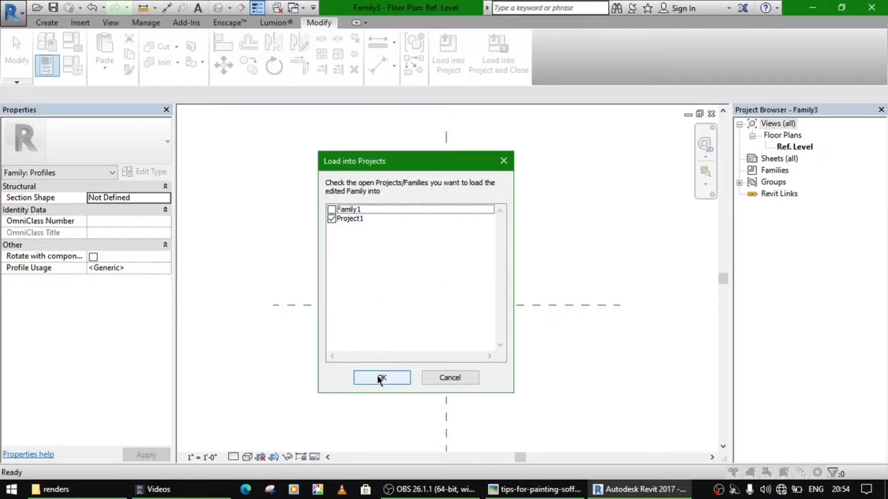
{"action": "left_click", "coordinate": [382, 377]}
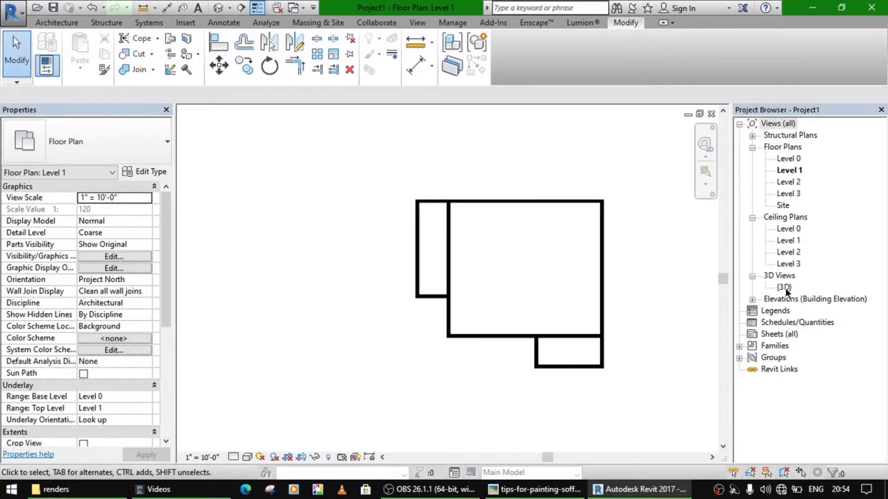
- Switch to the {3D} view and start the Architecture > Roof: Fascia tool
{"action": "double_click", "coordinate": [785, 287]}
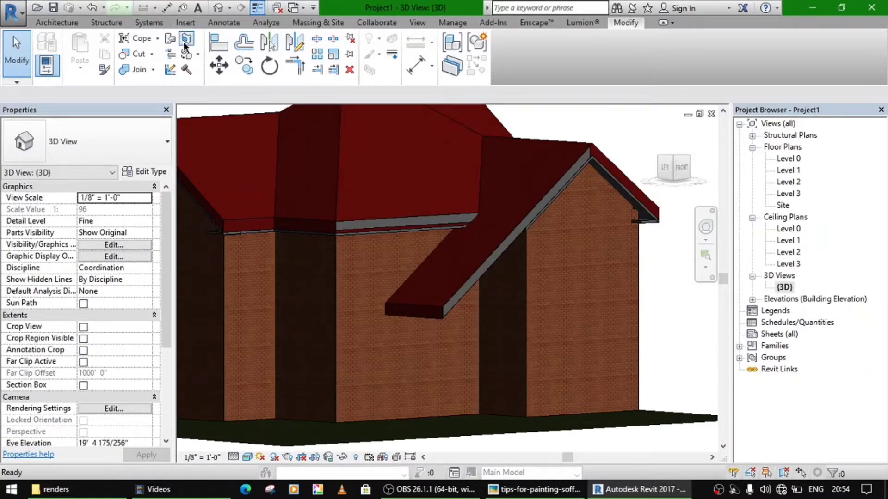
{"action": "left_click", "coordinate": [74, 23]}
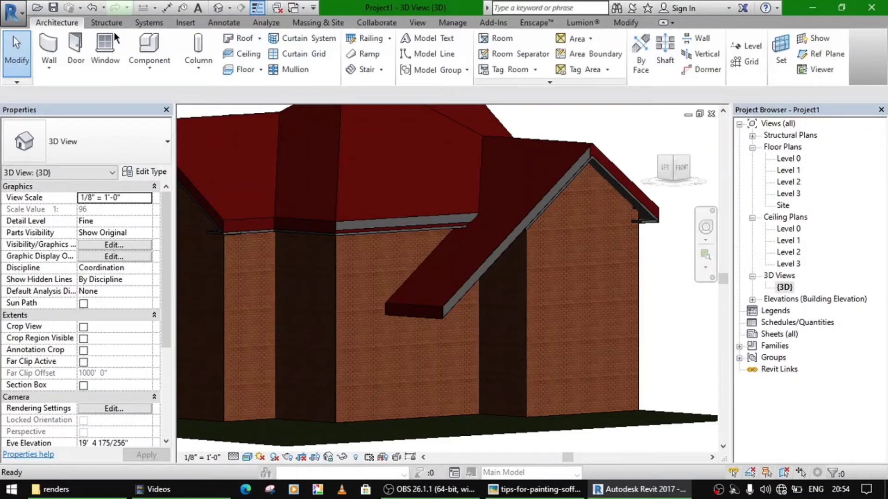
{"action": "left_click", "coordinate": [259, 39]}
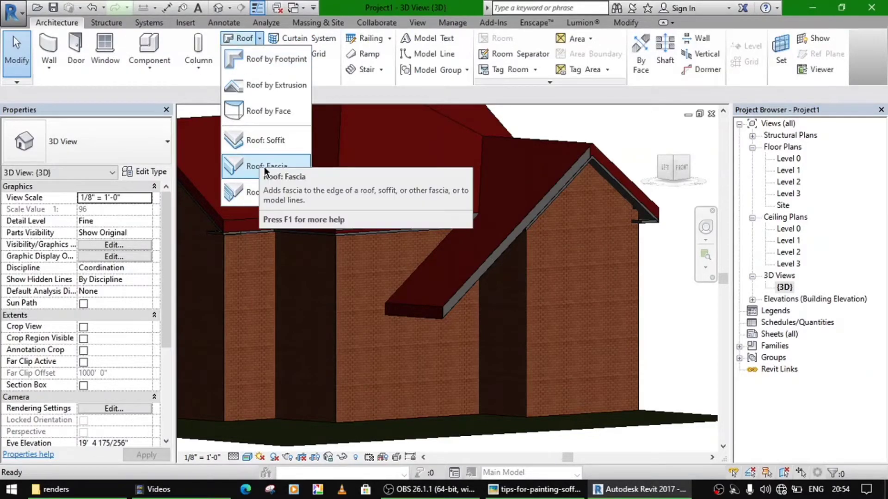
{"action": "left_click", "coordinate": [238, 164]}
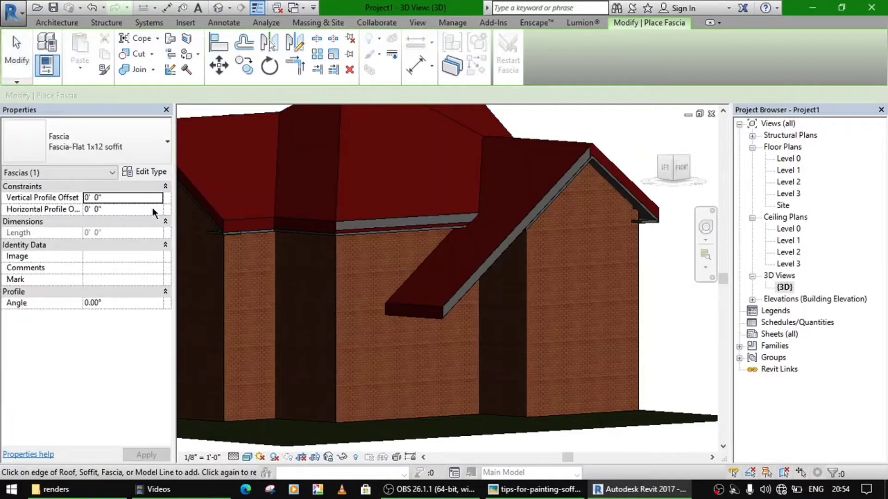
- Duplicate Fascia-Flat 1x12 soffit as 'Fascia-Flat 1x12 box' using the Family2 : Family2 profile
{"action": "left_click", "coordinate": [145, 151]}
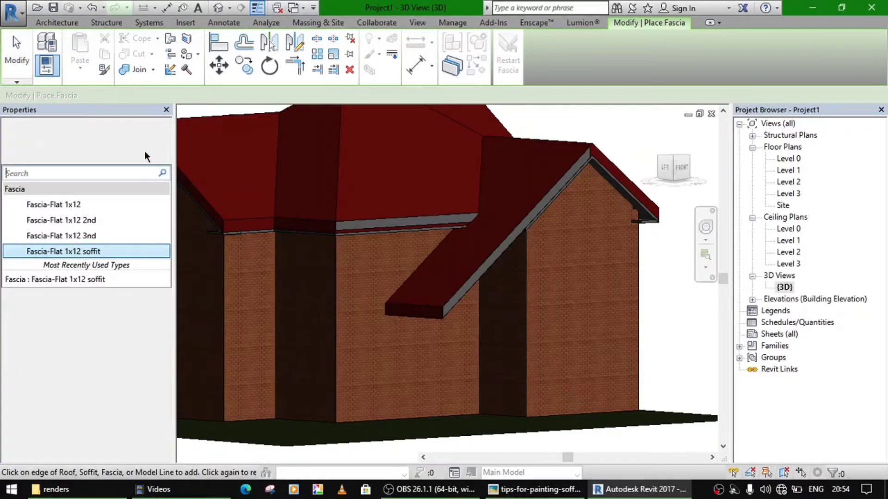
{"action": "left_click", "coordinate": [135, 161]}
{"action": "left_click", "coordinate": [141, 170]}
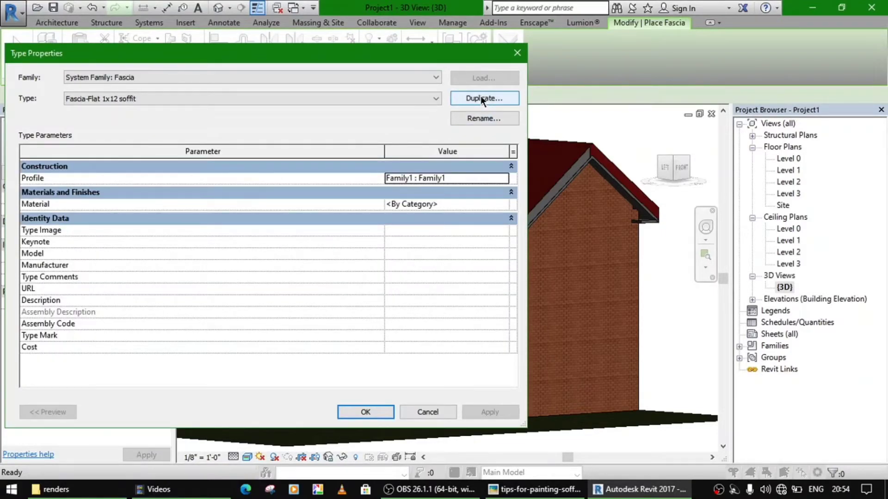
{"action": "left_click", "coordinate": [481, 98]}
{"action": "left_click", "coordinate": [293, 231]}
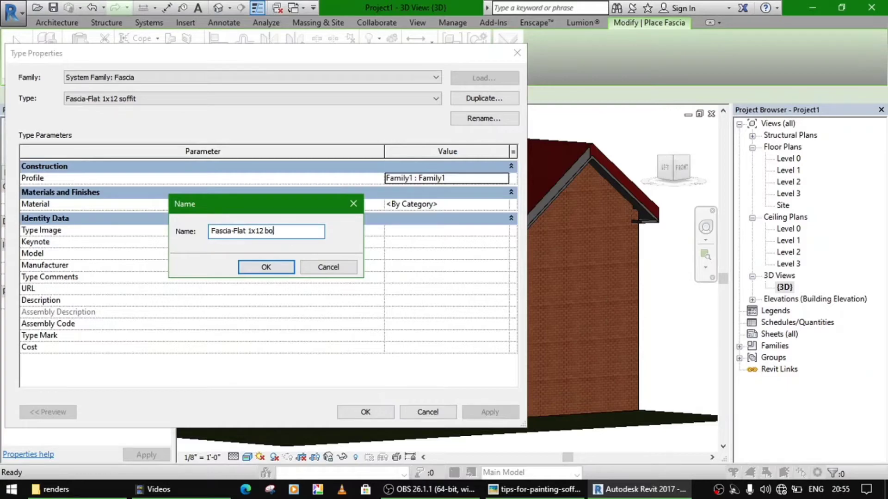
{"action": "type", "text": "box"}
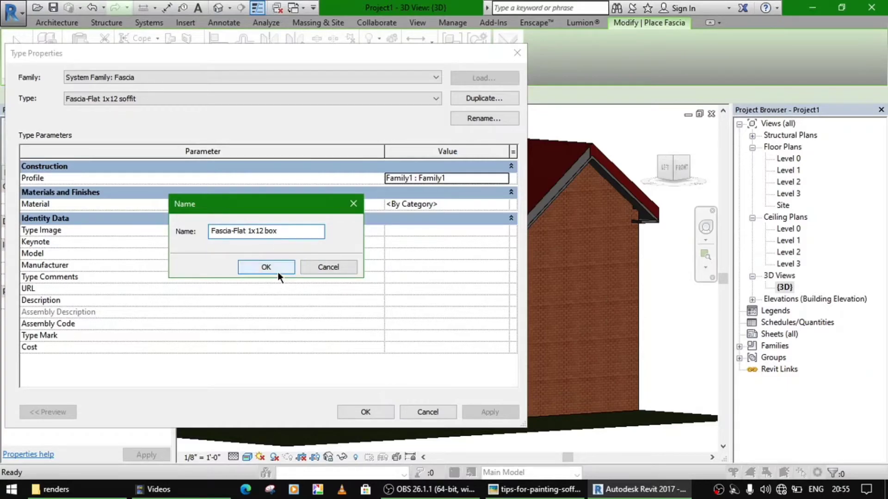
{"action": "left_click", "coordinate": [277, 271]}
{"action": "left_click", "coordinate": [504, 179]}
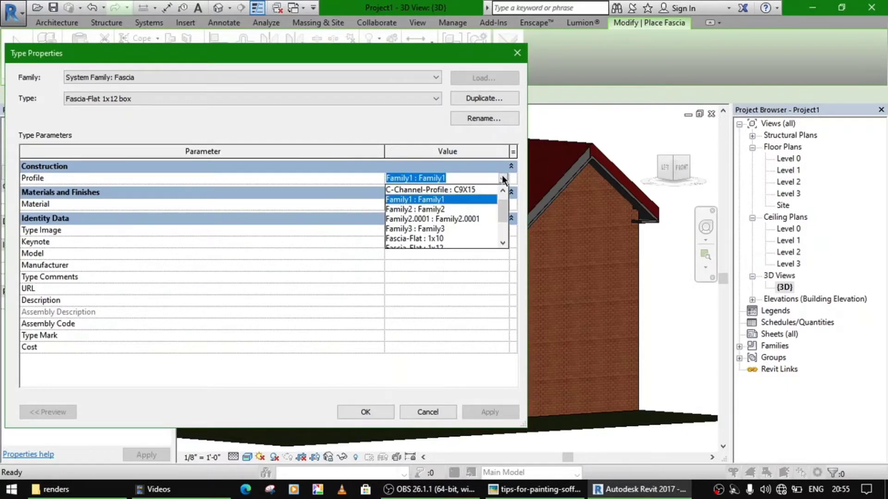
{"action": "left_click", "coordinate": [454, 209]}
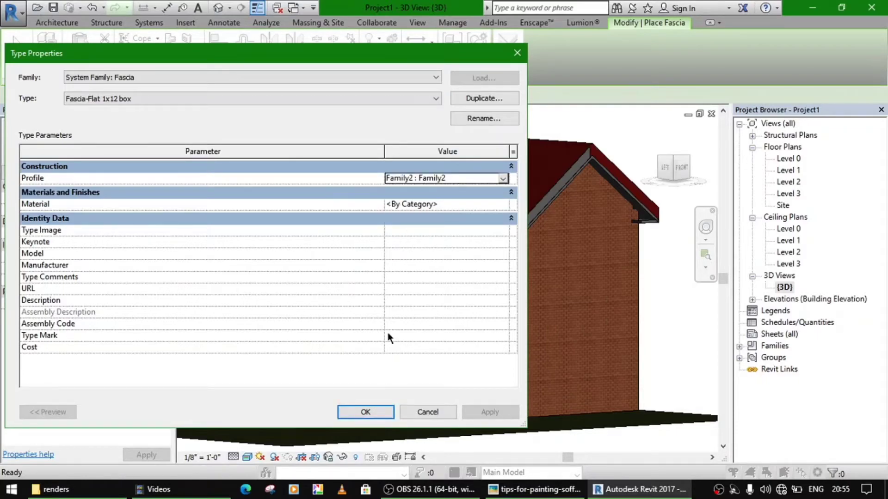
{"action": "left_click", "coordinate": [366, 412]}
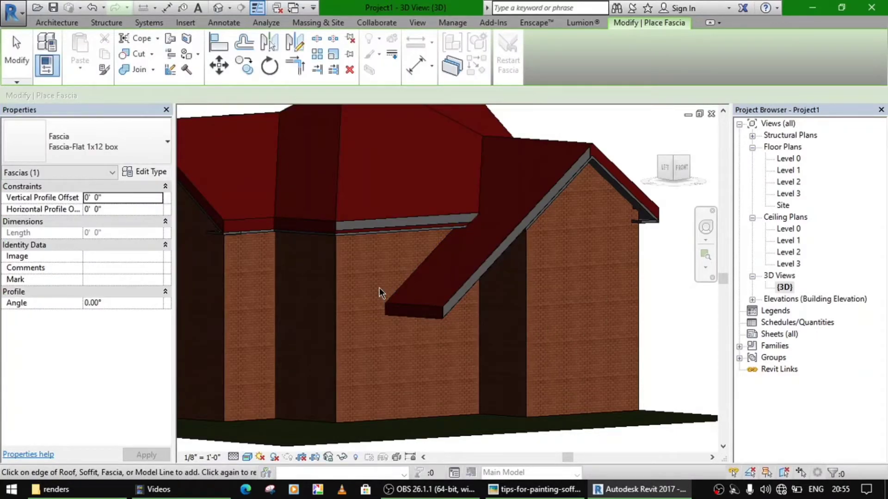
- Zoom in on the roof's eave and place the box fascia along that edge
{"action": "middle_click_drag", "start_coordinate": [379, 292], "coordinate": [396, 333]}
{"action": "scroll", "coordinate": [409, 364], "scroll_direction": "up", "scroll_amount": 6}
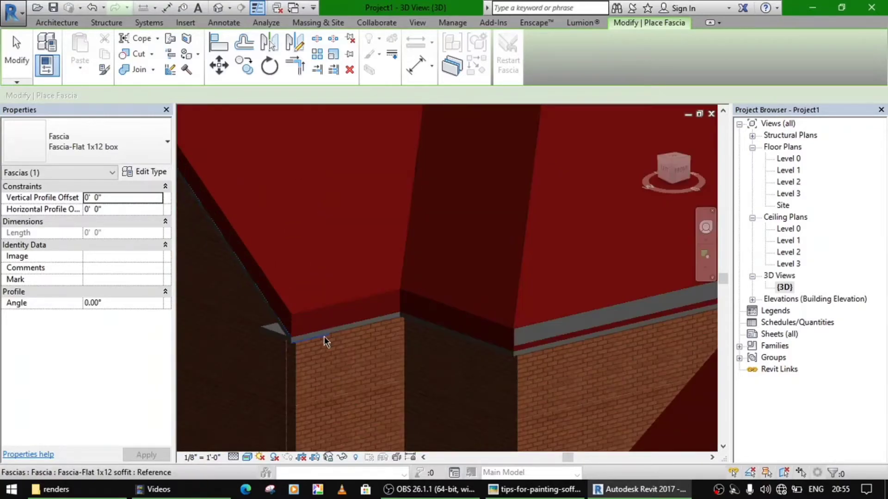
{"action": "scroll", "coordinate": [324, 337], "scroll_direction": "up", "scroll_amount": 2}
{"action": "left_click", "coordinate": [367, 318]}
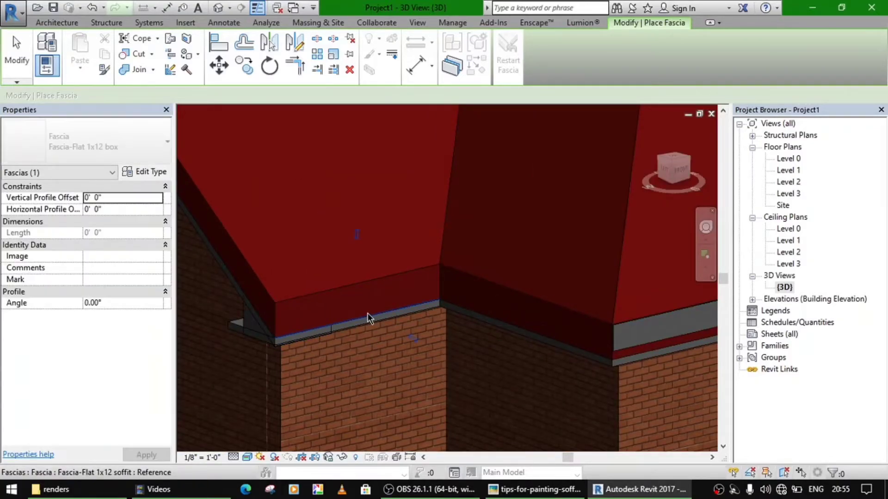
- Orbit around the house to inspect the new fascia at the gable corner and side
{"action": "middle_click_drag", "start_coordinate": [373, 363], "coordinate": [438, 365], "text": "shift"}
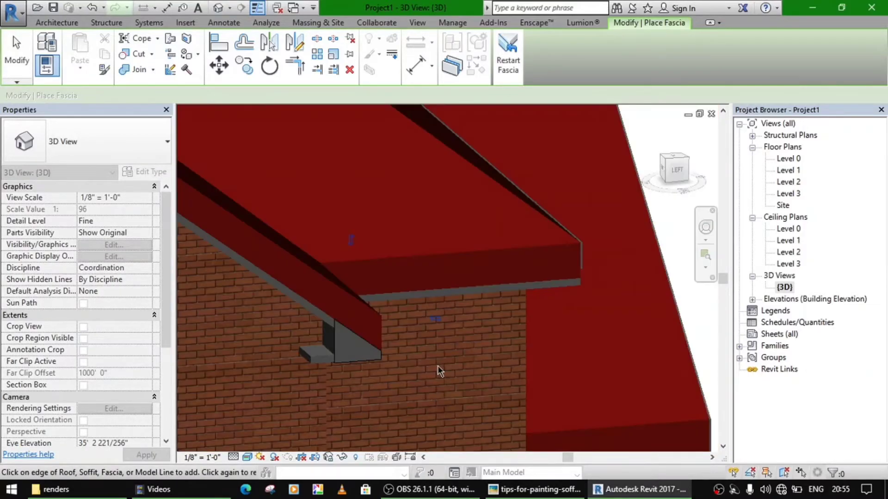
{"action": "middle_click_drag", "start_coordinate": [360, 381], "coordinate": [538, 296], "text": "shift"}
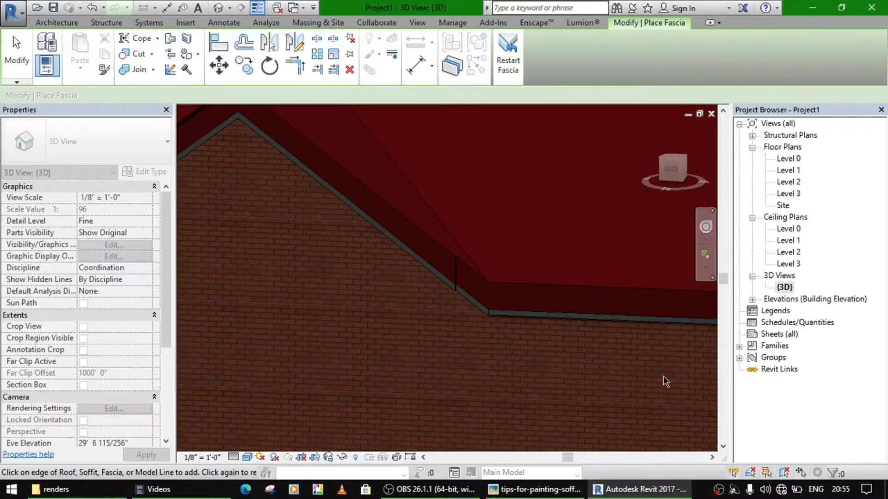
{"action": "middle_click_drag", "start_coordinate": [664, 376], "coordinate": [497, 382], "text": "shift"}
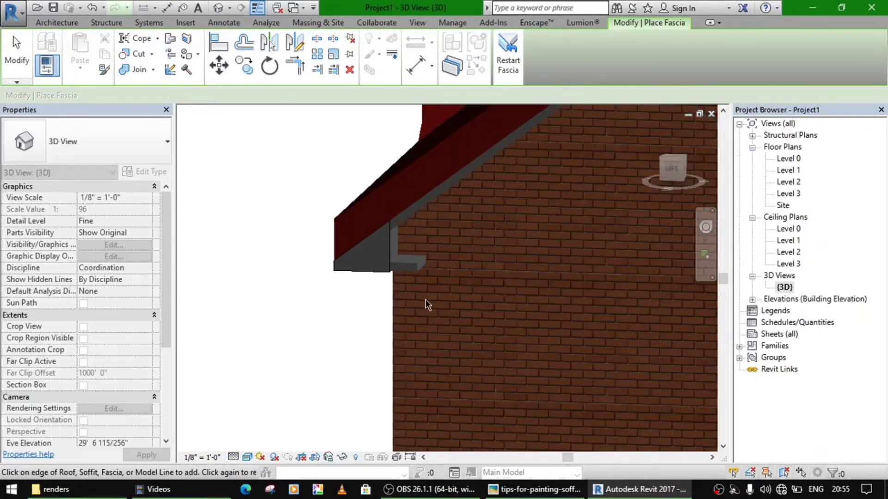
{"action": "middle_click_drag", "start_coordinate": [425, 300], "coordinate": [435, 361]}
- Shorten the sloped-edge soffit fascia from 188'-0 237/256" to 187'-5 237/256" by dragging its end grip
{"action": "key", "text": "Escape"}
{"action": "key", "text": "Escape"}
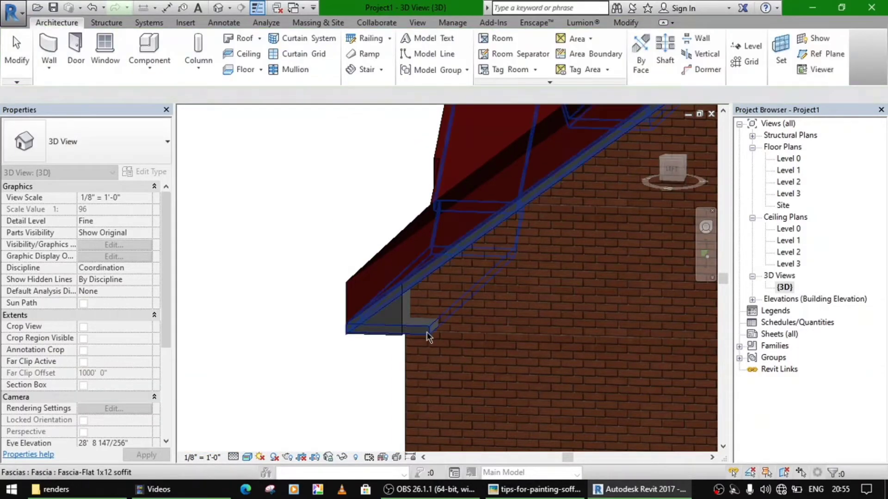
{"action": "left_click", "coordinate": [427, 332]}
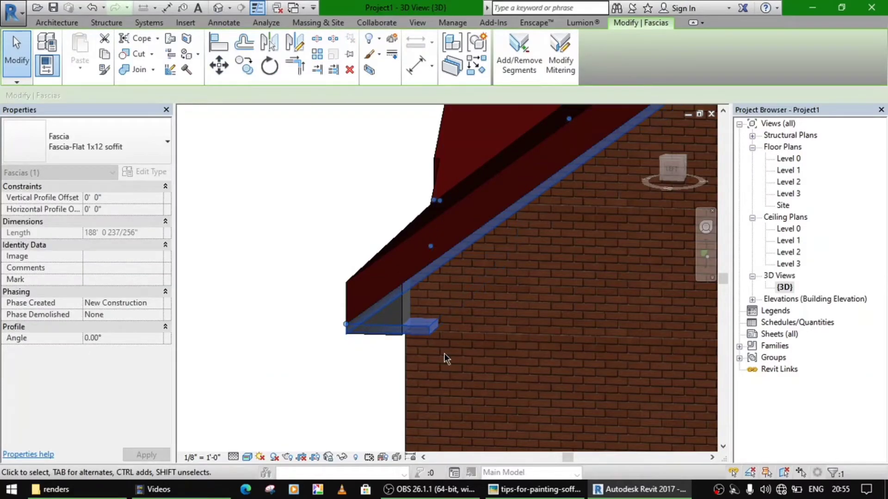
{"action": "left_click", "coordinate": [519, 46]}
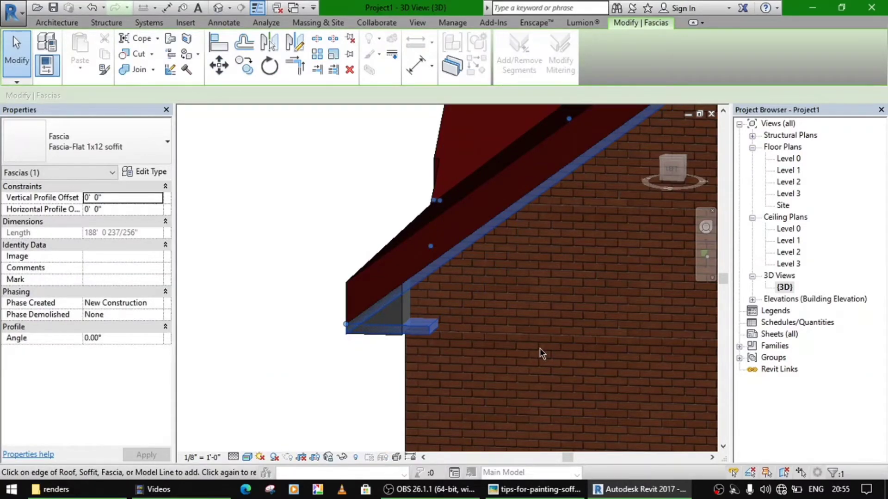
{"action": "middle_click_drag", "start_coordinate": [541, 354], "coordinate": [439, 263], "text": "shift"}
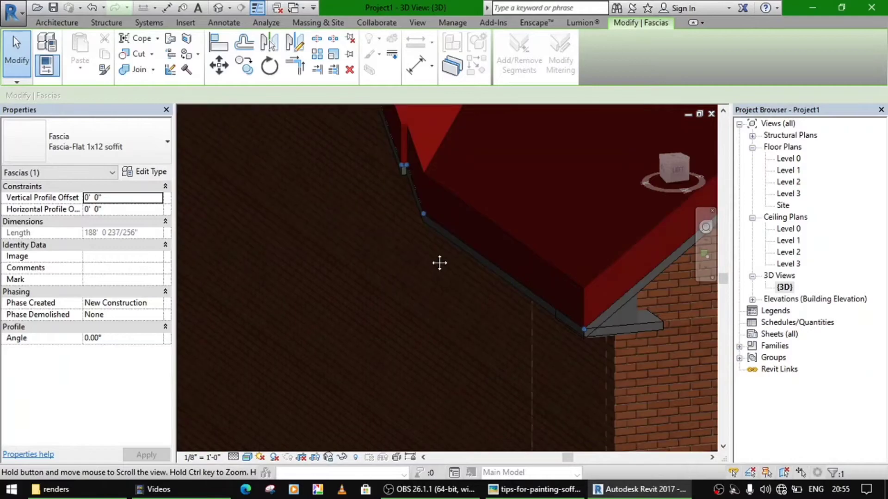
{"action": "left_click", "coordinate": [527, 293]}
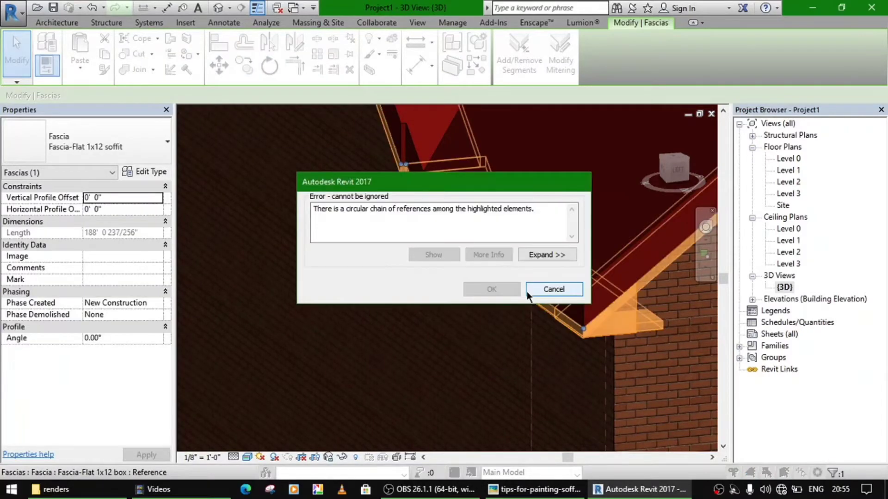
{"action": "left_click", "coordinate": [547, 288]}
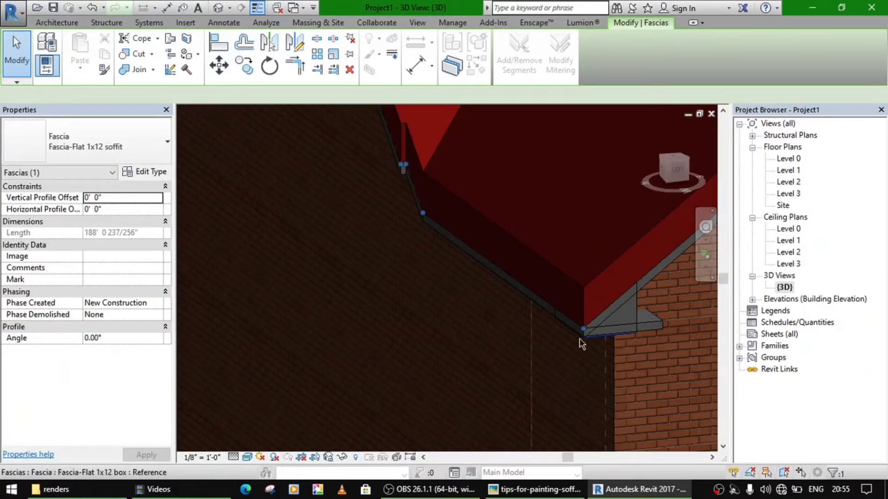
{"action": "left_click_drag", "start_coordinate": [576, 333], "coordinate": [576, 325]}
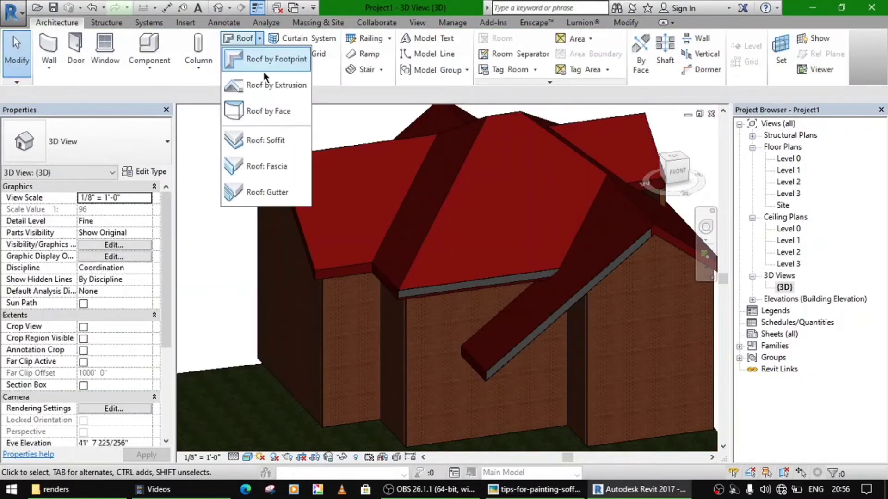
- Add Fascia-Flat 1x12 box fascias along three lower roof edges, then view the whole house
{"action": "left_click", "coordinate": [266, 166]}
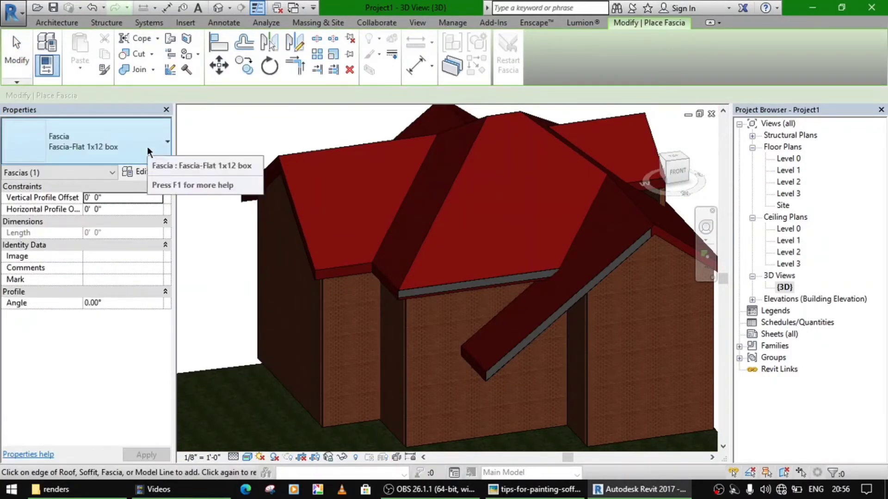
{"action": "scroll", "coordinate": [365, 305], "scroll_direction": "up", "scroll_amount": 4}
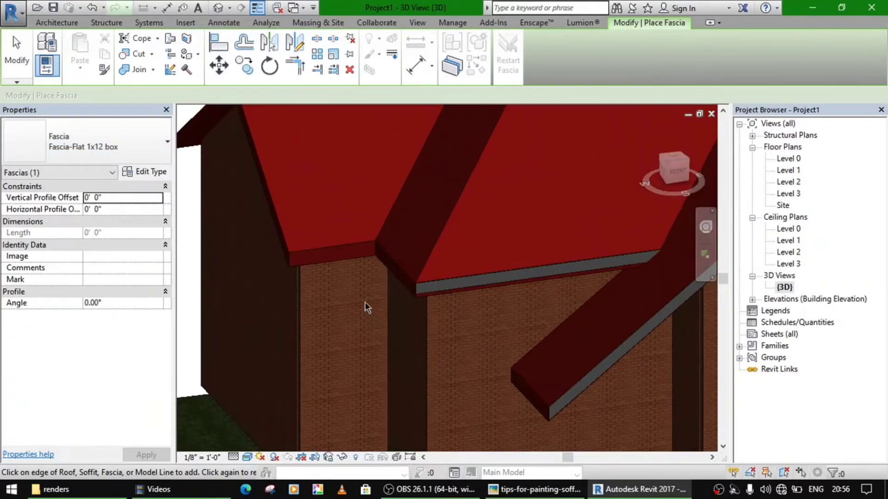
{"action": "middle_click_drag", "start_coordinate": [376, 309], "coordinate": [396, 283], "text": "shift"}
{"action": "left_click", "coordinate": [397, 284]}
{"action": "middle_click_drag", "start_coordinate": [424, 347], "coordinate": [332, 403], "text": "shift"}
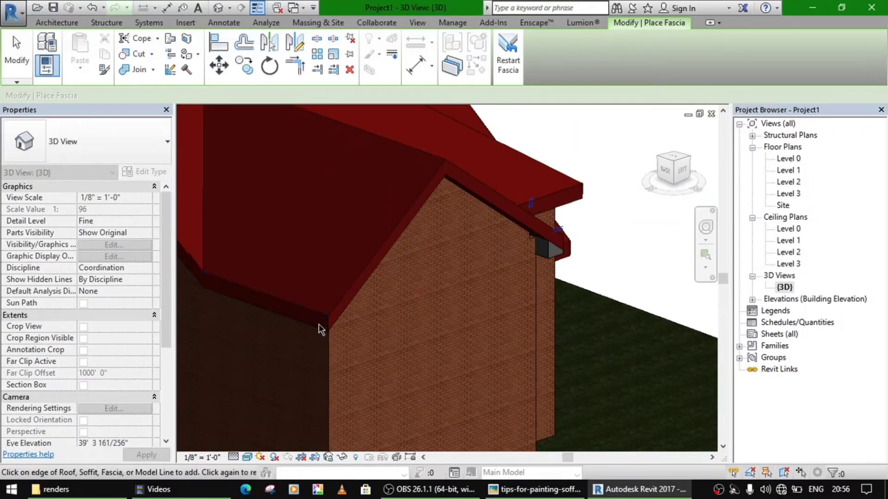
{"action": "left_click", "coordinate": [330, 332]}
{"action": "middle_click_drag", "start_coordinate": [387, 360], "coordinate": [573, 351], "text": "shift"}
{"action": "left_click", "coordinate": [464, 396]}
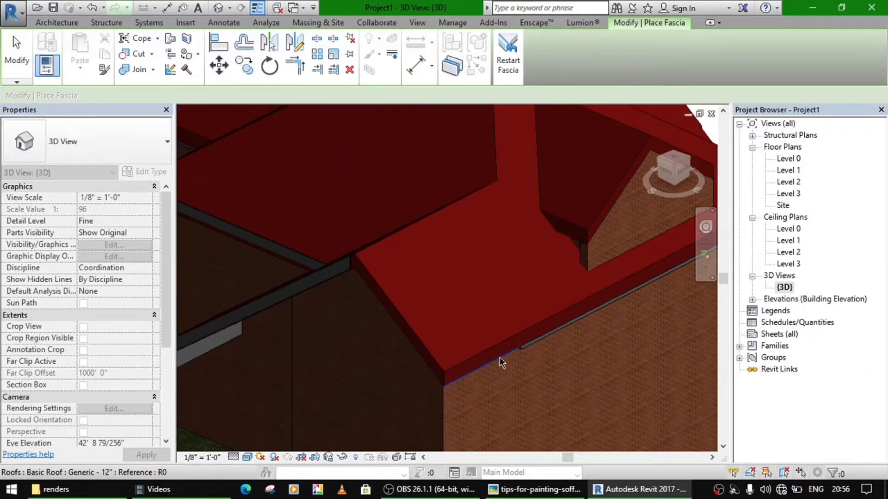
{"action": "middle_click_drag", "start_coordinate": [501, 359], "coordinate": [563, 313], "text": "shift"}
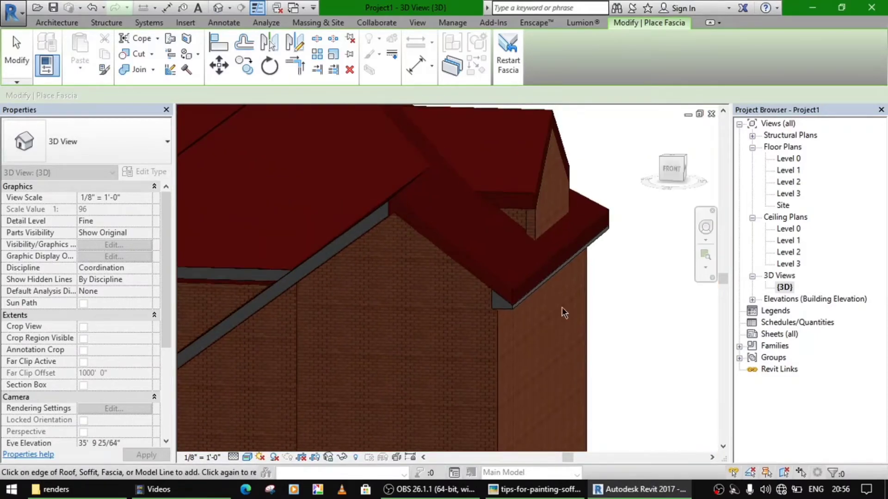
{"action": "middle_click_drag", "start_coordinate": [552, 337], "coordinate": [570, 333], "text": "shift"}
{"action": "scroll", "coordinate": [568, 334], "scroll_direction": "down", "scroll_amount": 3}
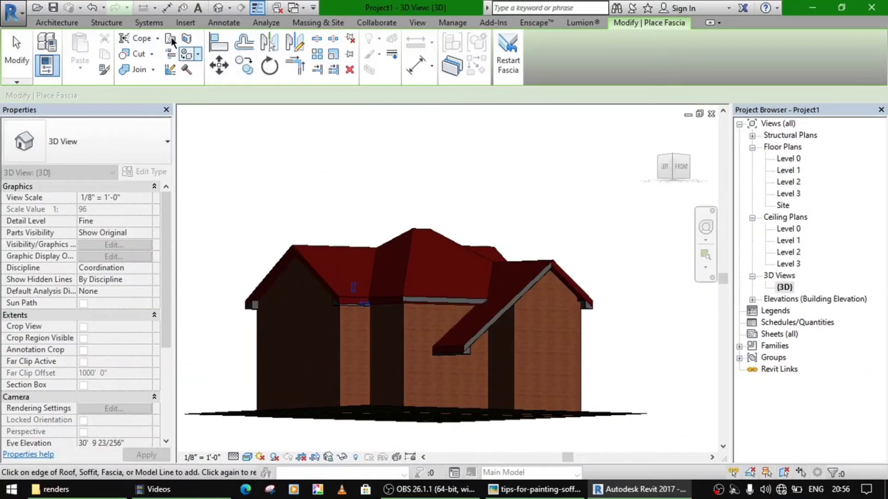
- Restart Roof: Fascia, review the type properties, and select the Fascia-Flat 1x12 soffit type
{"action": "left_click", "coordinate": [58, 23]}
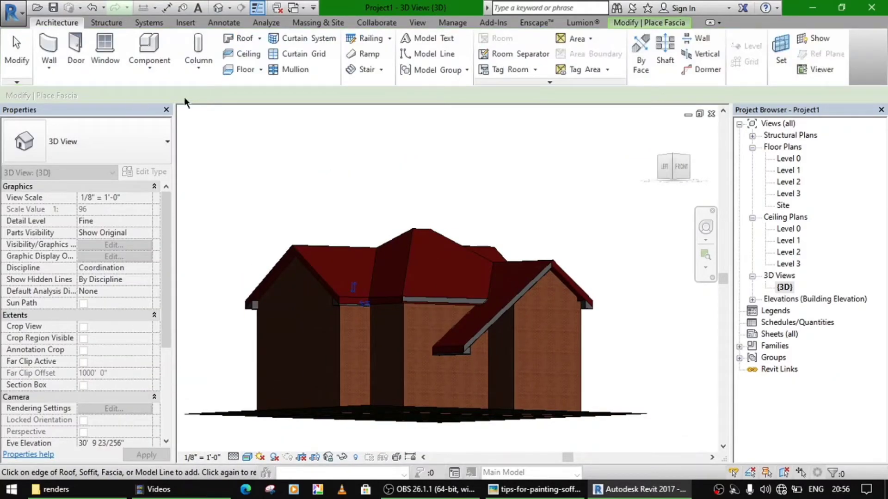
{"action": "left_click", "coordinate": [259, 38]}
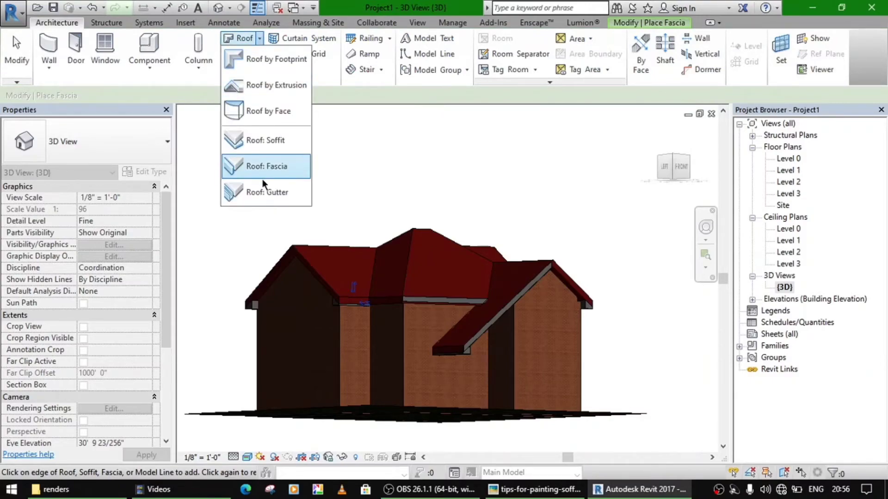
{"action": "left_click", "coordinate": [262, 178]}
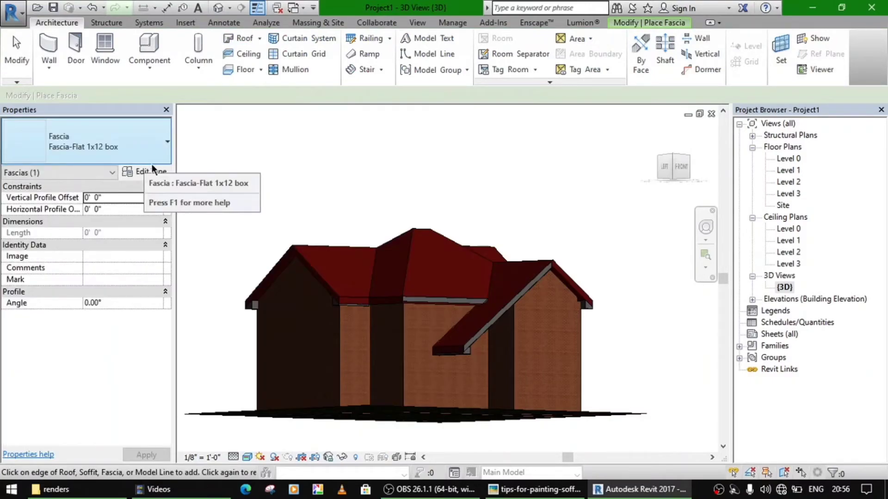
{"action": "left_click", "coordinate": [147, 172]}
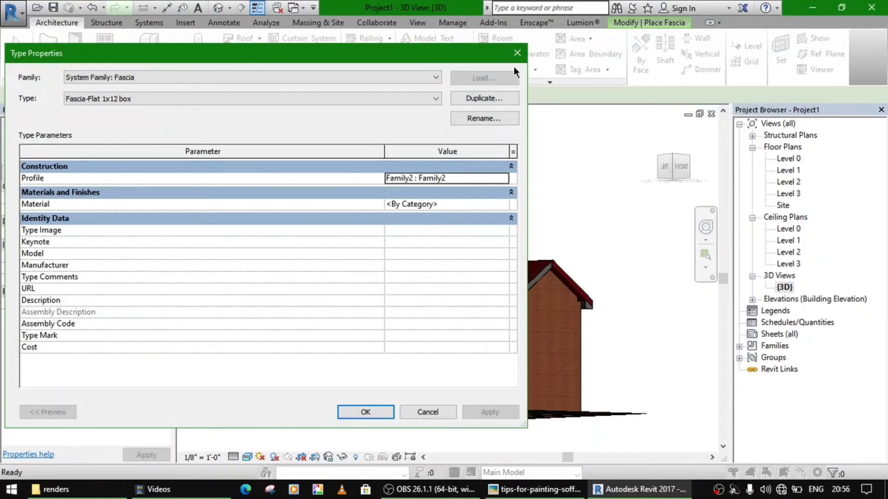
{"action": "left_click", "coordinate": [521, 54]}
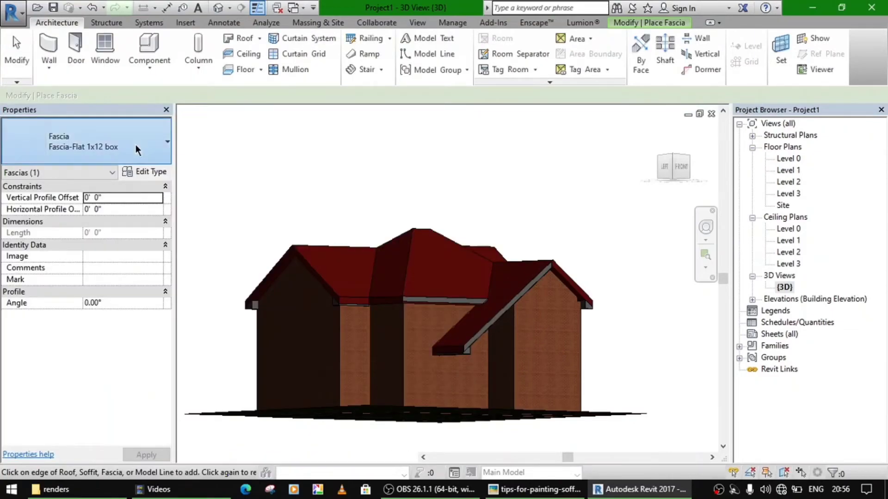
{"action": "left_click", "coordinate": [135, 145]}
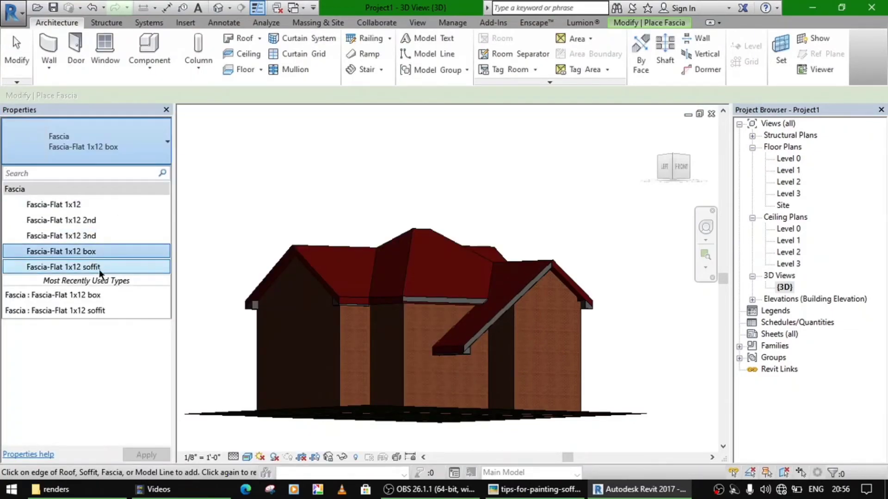
{"action": "left_click", "coordinate": [99, 267]}
- Place a soffit fascia along the lower eave edge
{"action": "scroll", "coordinate": [390, 317], "scroll_direction": "up", "scroll_amount": 2}
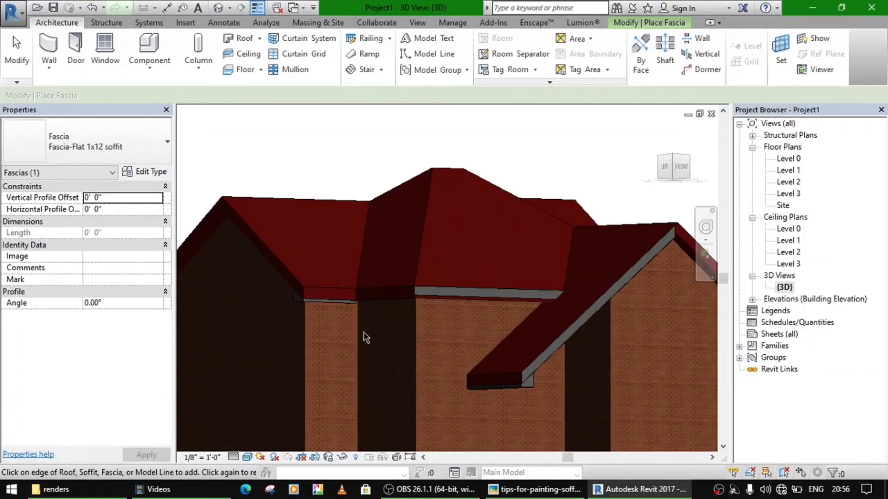
{"action": "scroll", "coordinate": [365, 337], "scroll_direction": "up", "scroll_amount": 2}
{"action": "middle_click_drag", "start_coordinate": [365, 337], "coordinate": [398, 317]}
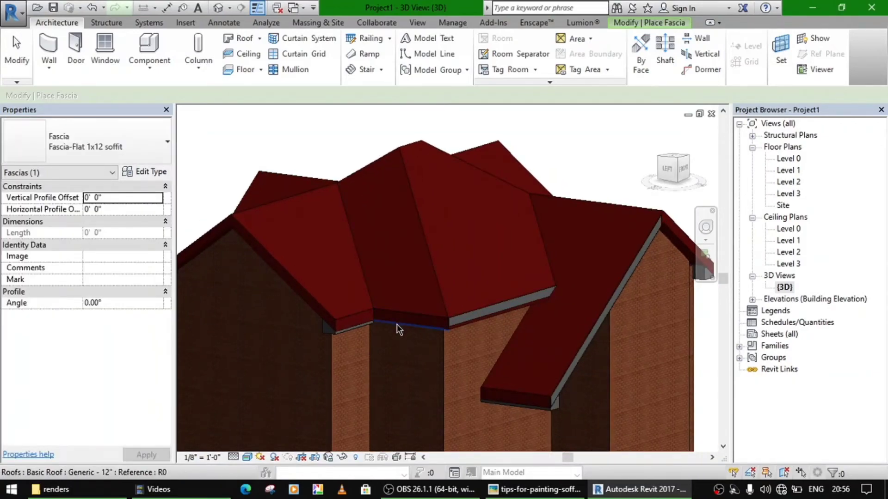
{"action": "scroll", "coordinate": [398, 326], "scroll_direction": "up", "scroll_amount": 3}
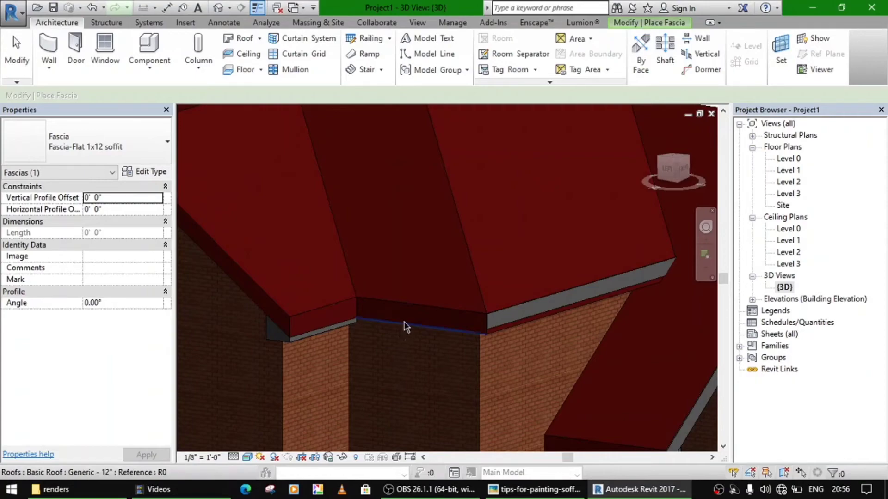
{"action": "middle_click_drag", "start_coordinate": [404, 323], "coordinate": [551, 328], "text": "shift"}
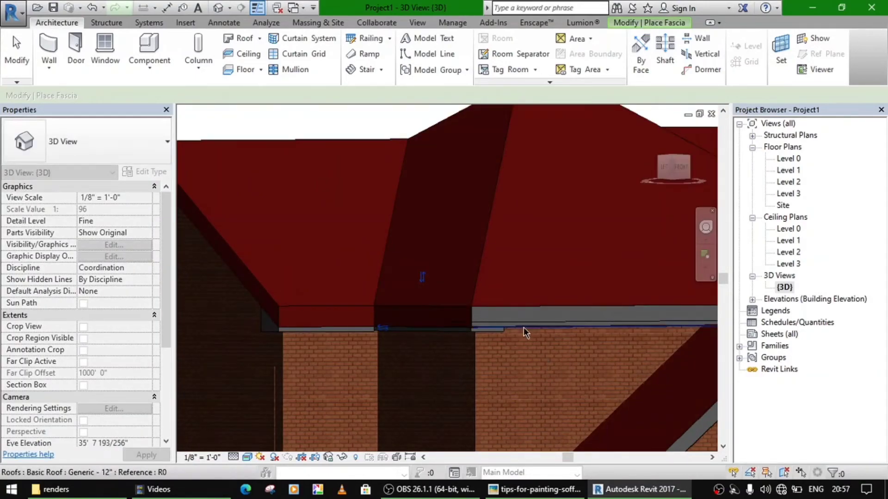
{"action": "scroll", "coordinate": [524, 326], "scroll_direction": "up", "scroll_amount": 3}
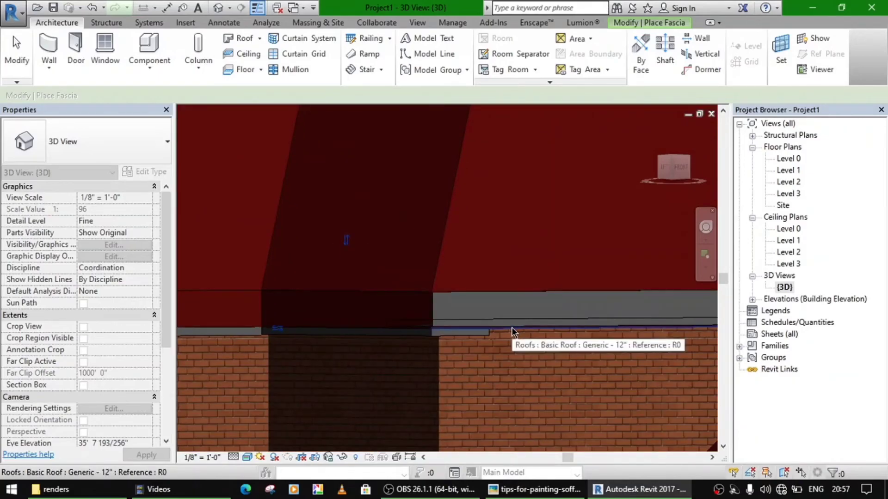
{"action": "left_click", "coordinate": [511, 324]}
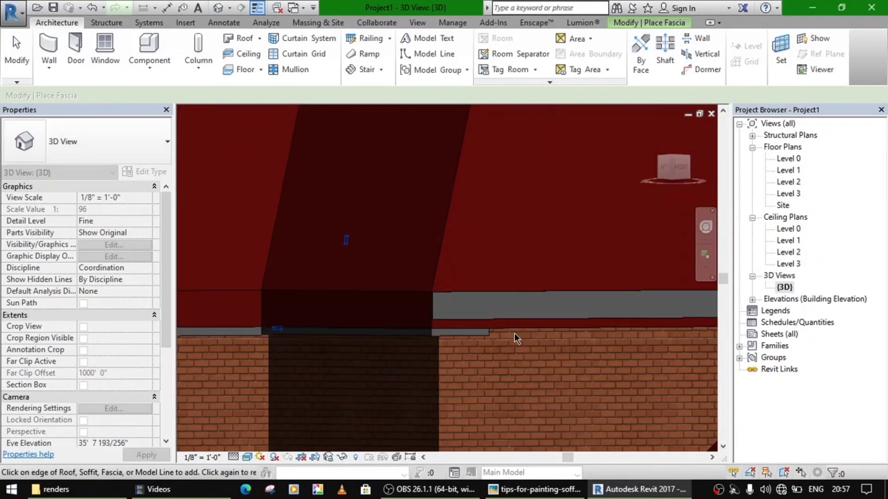
- Add a soffit fascia along the sloped gable roof edge and inspect it up close
{"action": "scroll", "coordinate": [517, 358], "scroll_direction": "down", "scroll_amount": 3}
{"action": "middle_click_drag", "start_coordinate": [531, 367], "coordinate": [423, 392], "text": "shift"}
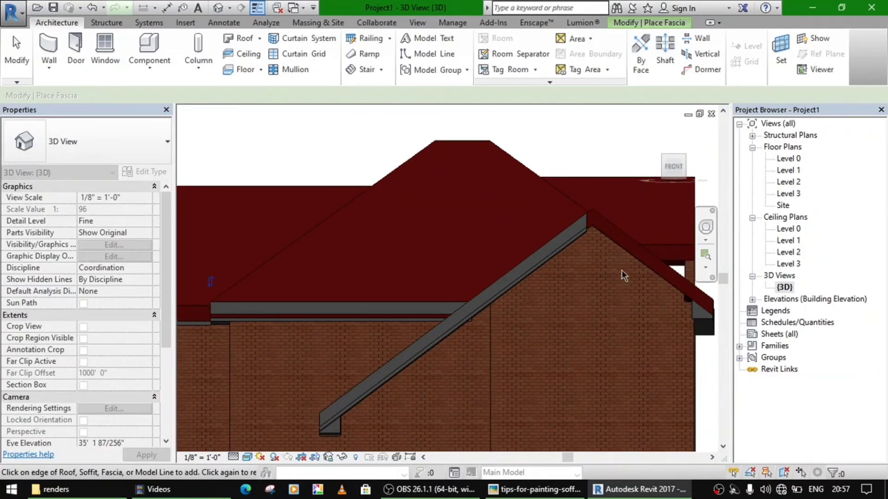
{"action": "left_click", "coordinate": [636, 259]}
{"action": "middle_click_drag", "start_coordinate": [623, 334], "coordinate": [559, 227], "text": "shift"}
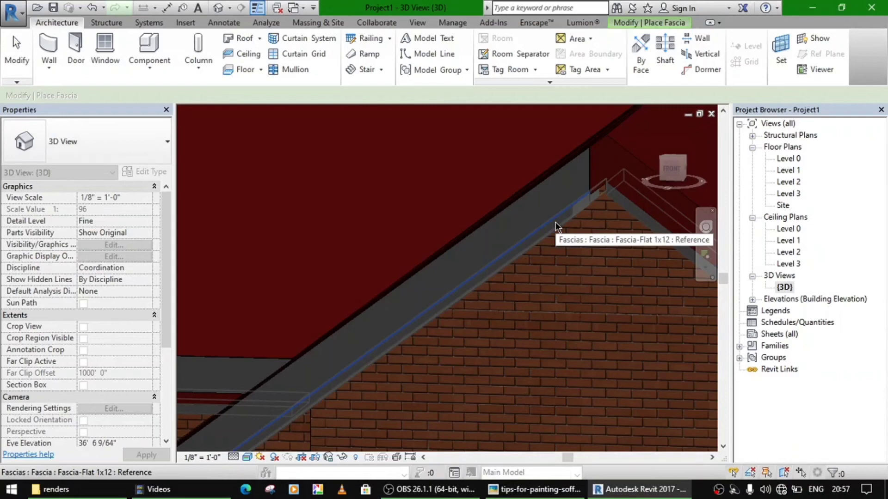